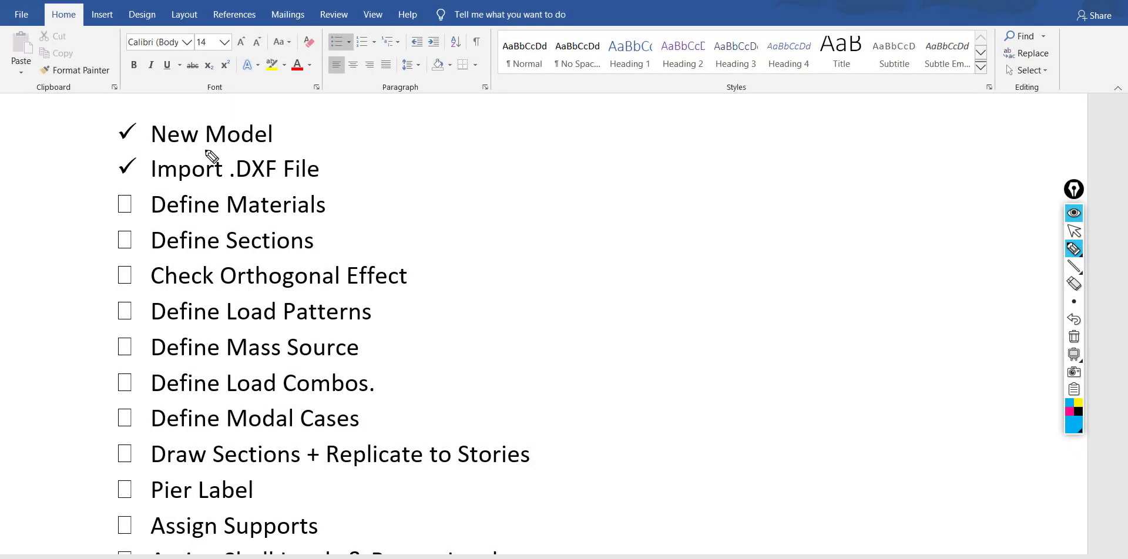
Bracket New Model and Import .DXF File as done, then underline Define Materials and Define Sections
mouse_move(112, 118)
mouse_down()
mouse_move(78, 136)
mouse_move(85, 182)
mouse_move(320, 185)
mouse_up()
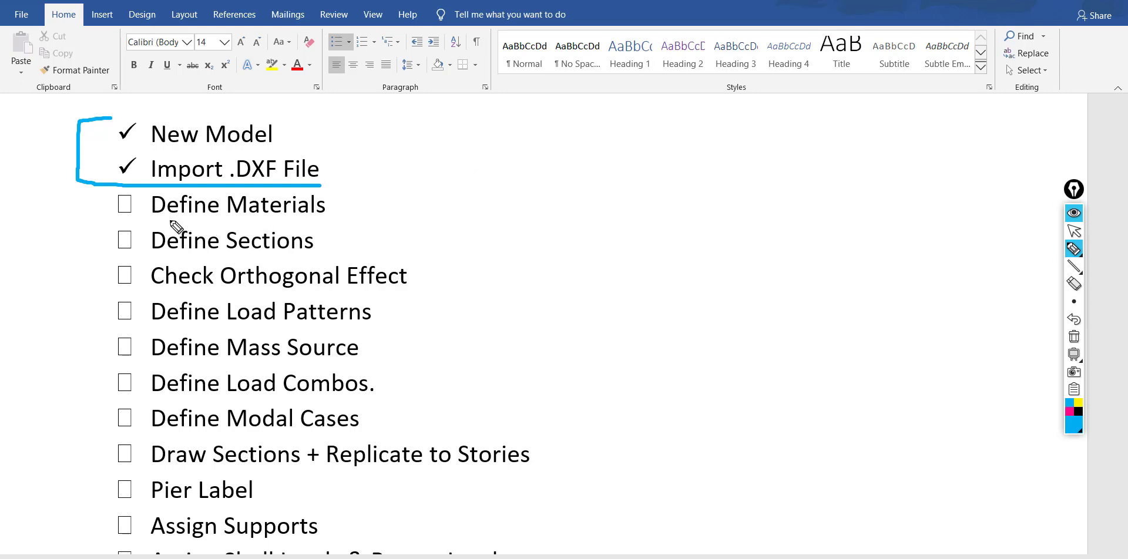
drag(154, 221, 320, 223)
mouse_move(371, 190)
mouse_down()
mouse_move(340, 205)
mouse_move(384, 208)
mouse_up()
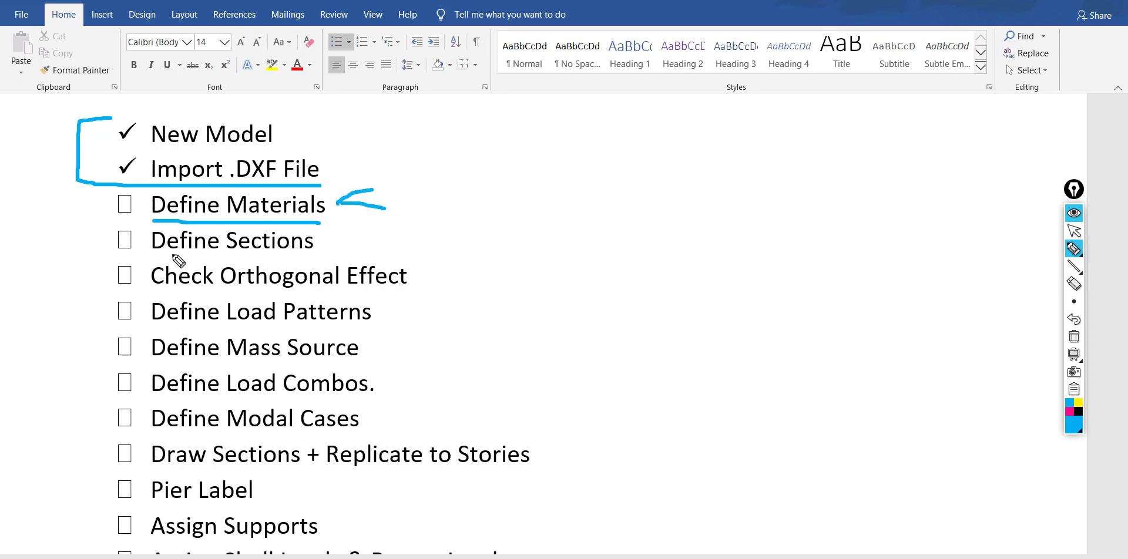
drag(163, 255, 308, 253)
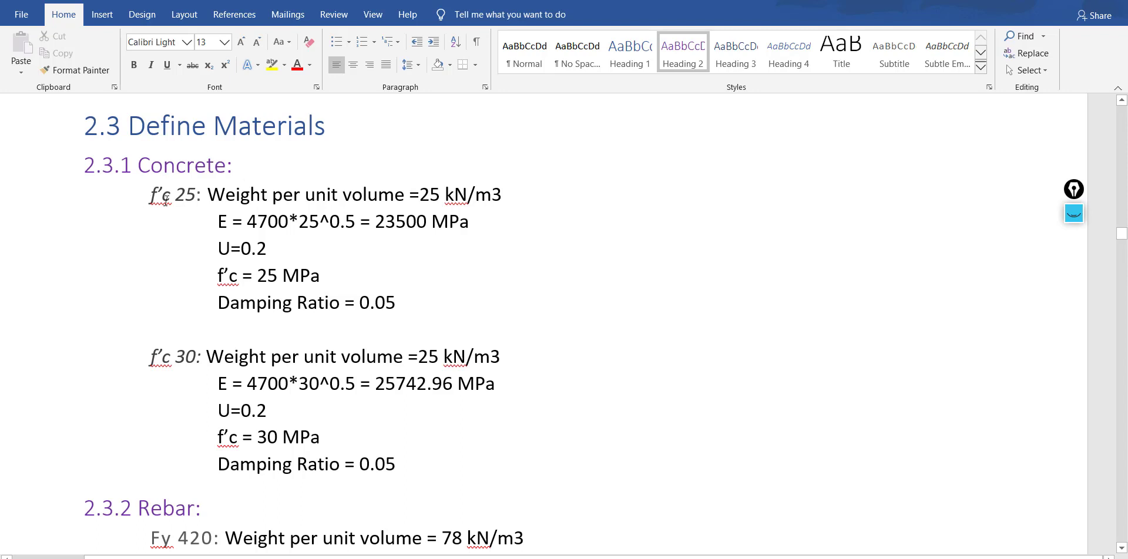
Highlight the f'c 25 and f'c 30 concrete entries and scroll through the rebar notes
drag(148, 200, 186, 200)
drag(256, 276, 320, 276)
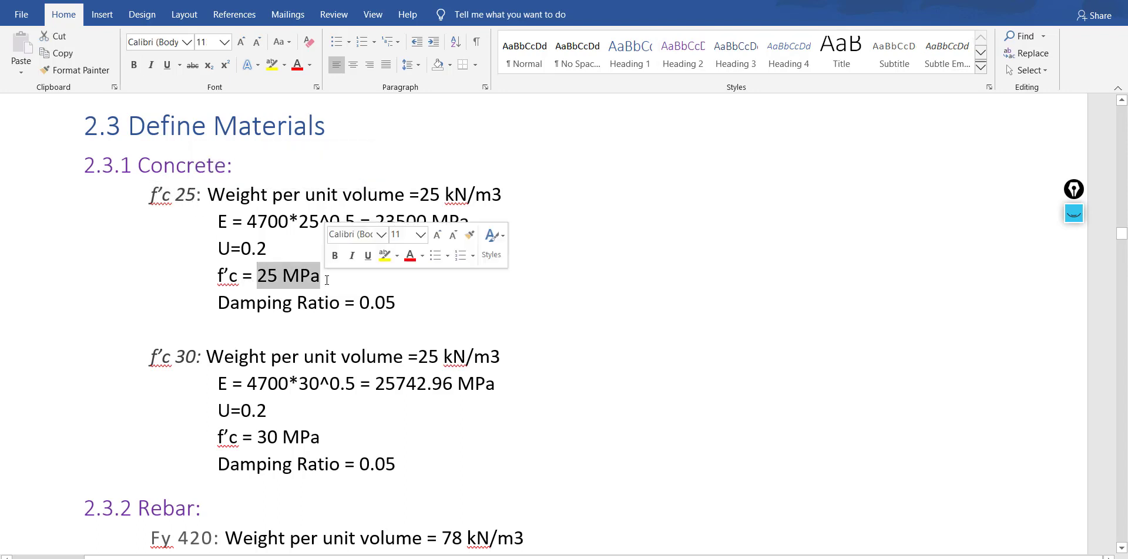
scroll(214, 310, down, 2)
drag(195, 292, 149, 292)
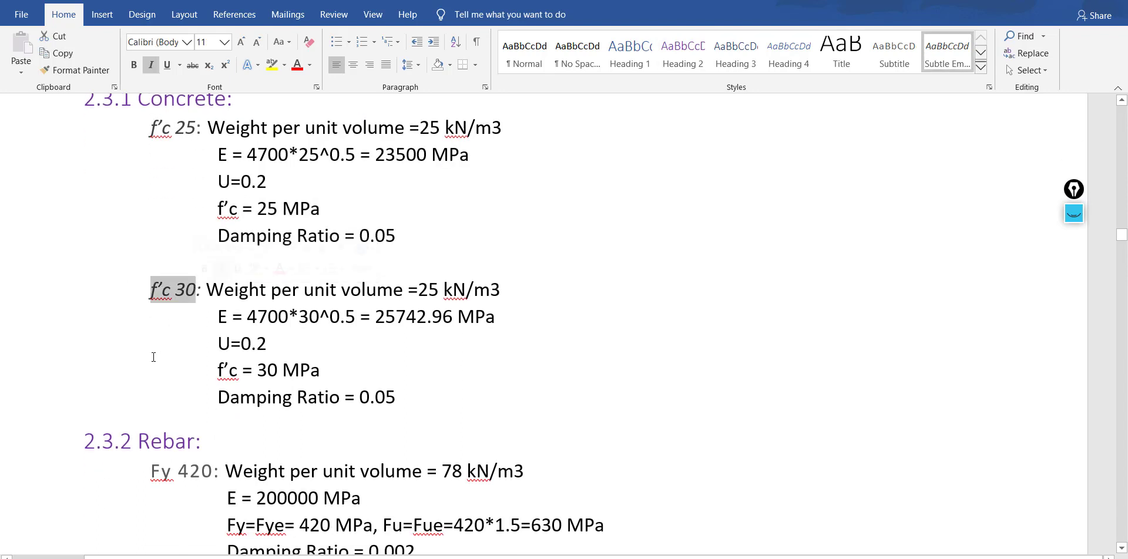
scroll(154, 353, down, 2)
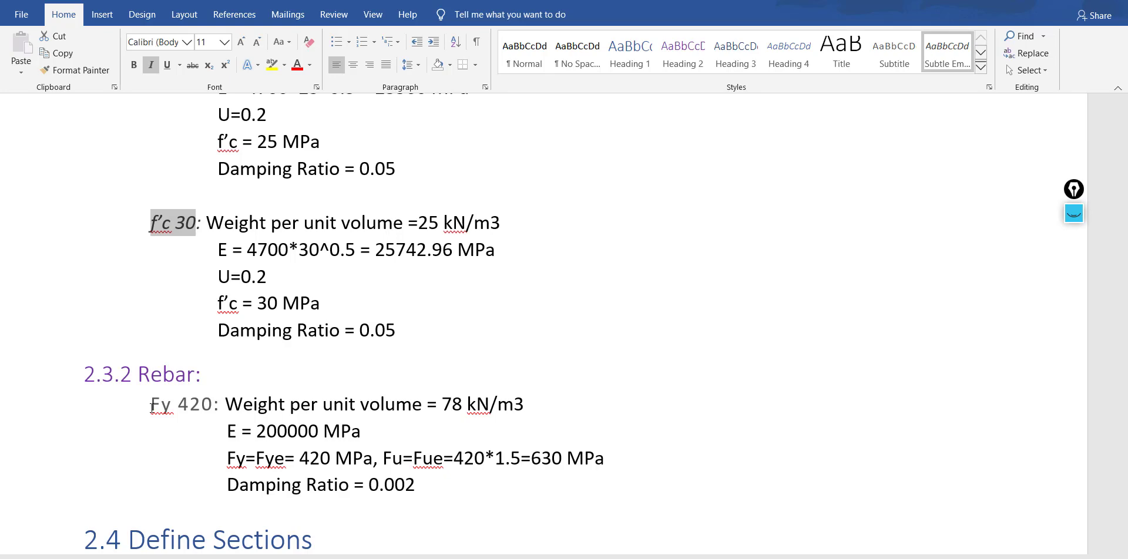
scroll(345, 307, up, 3)
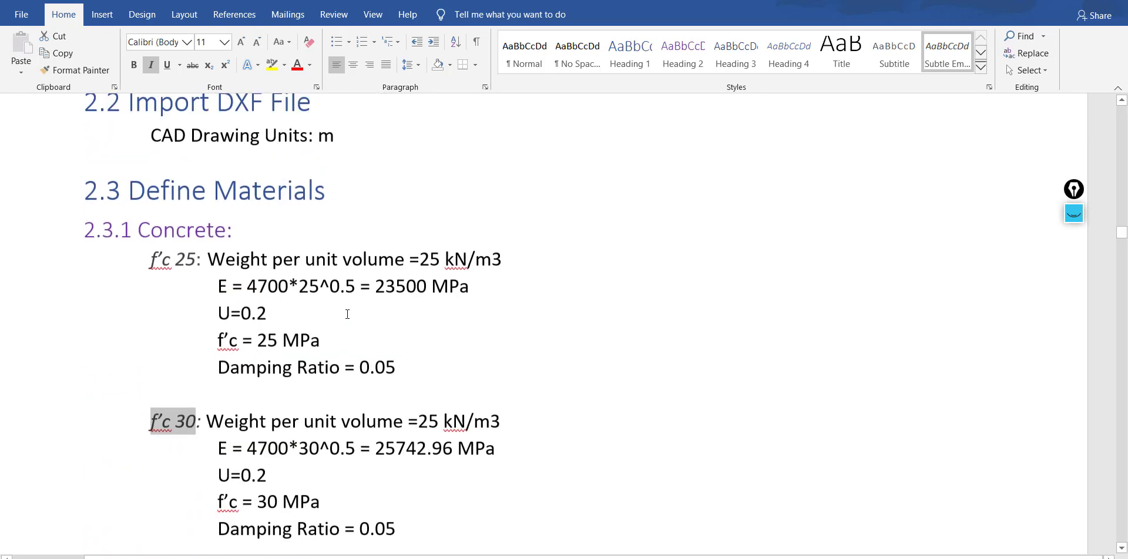
click(278, 279)
scroll(239, 278, down, 2)
scroll(199, 222, up, 1)
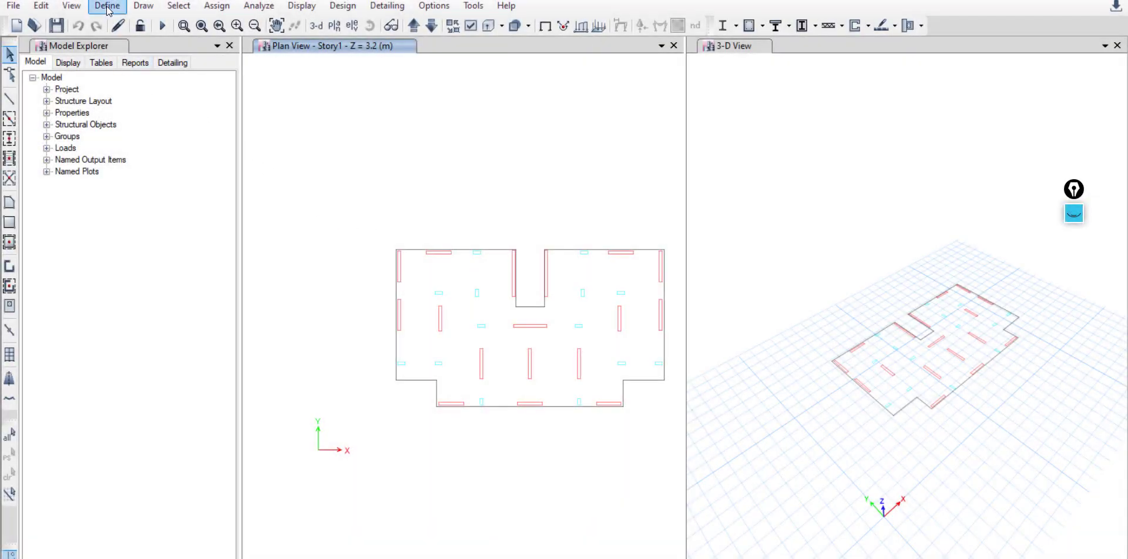
Open the 4000Psi concrete material's property data and rename it Fc25
click(108, 8)
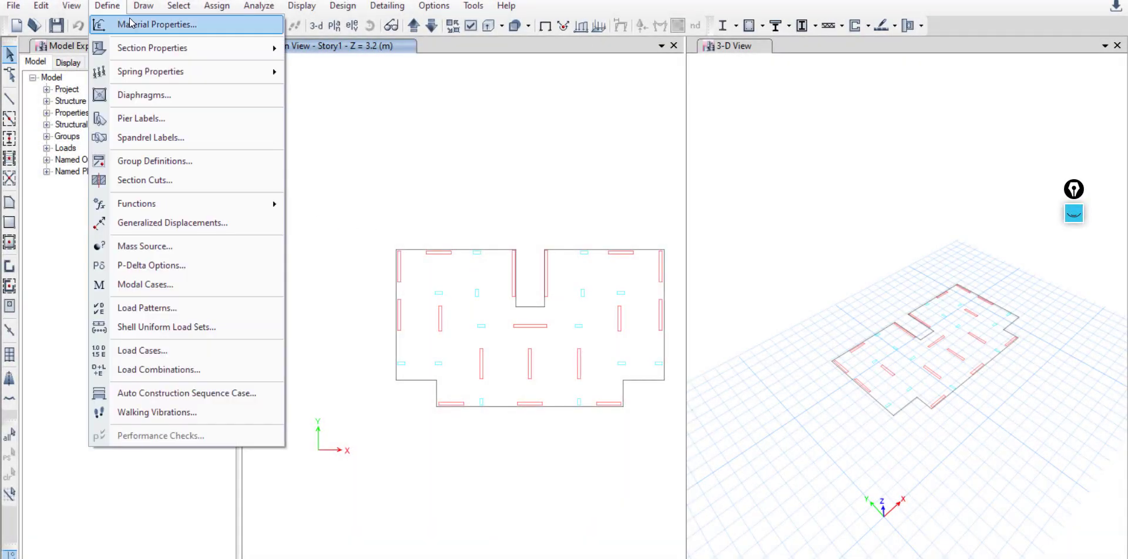
click(131, 25)
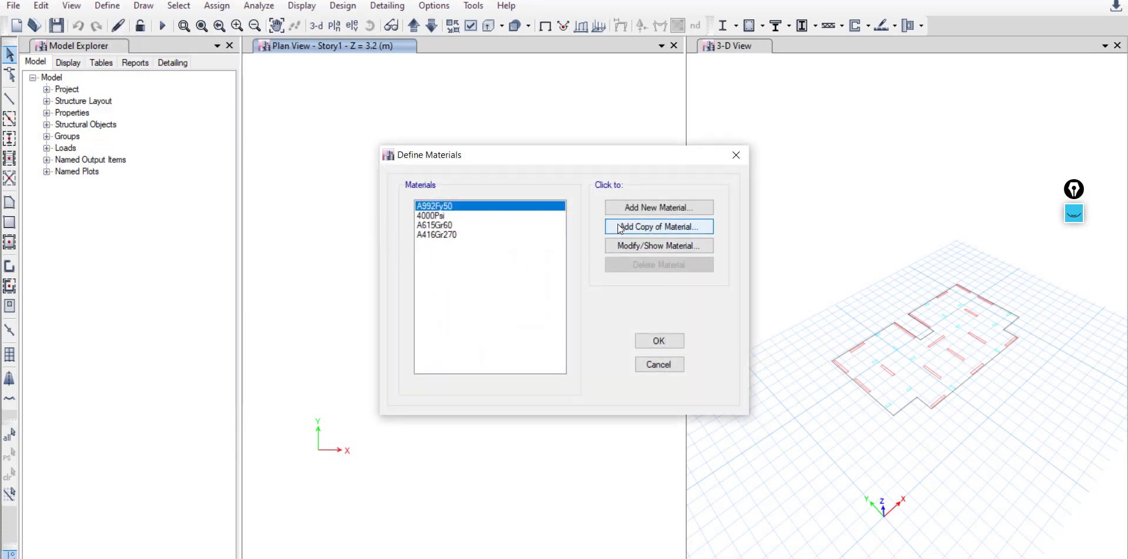
click(446, 215)
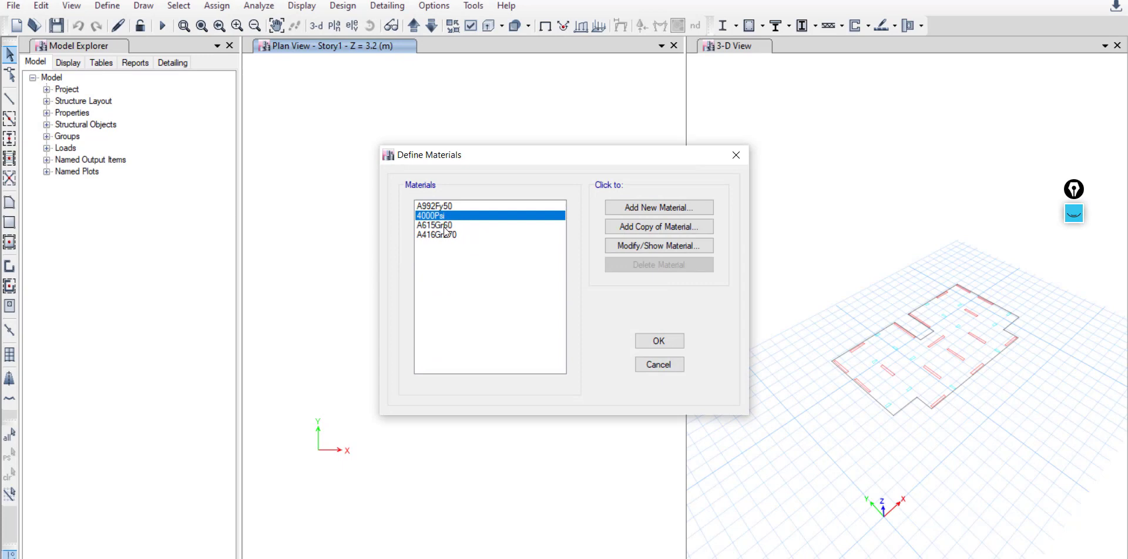
click(621, 247)
drag(575, 15, 658, 32)
drag(661, 81, 616, 81)
text(Fc25)
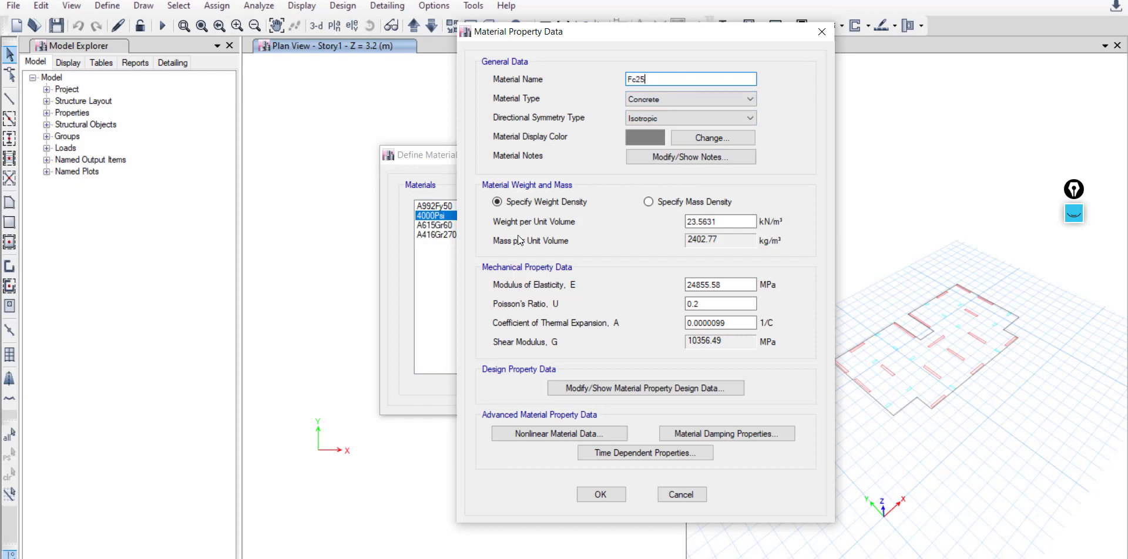
Highlight the 25 kN/m3 unit weight in the Word notes, then return to ETABS
key(alt+Tab)
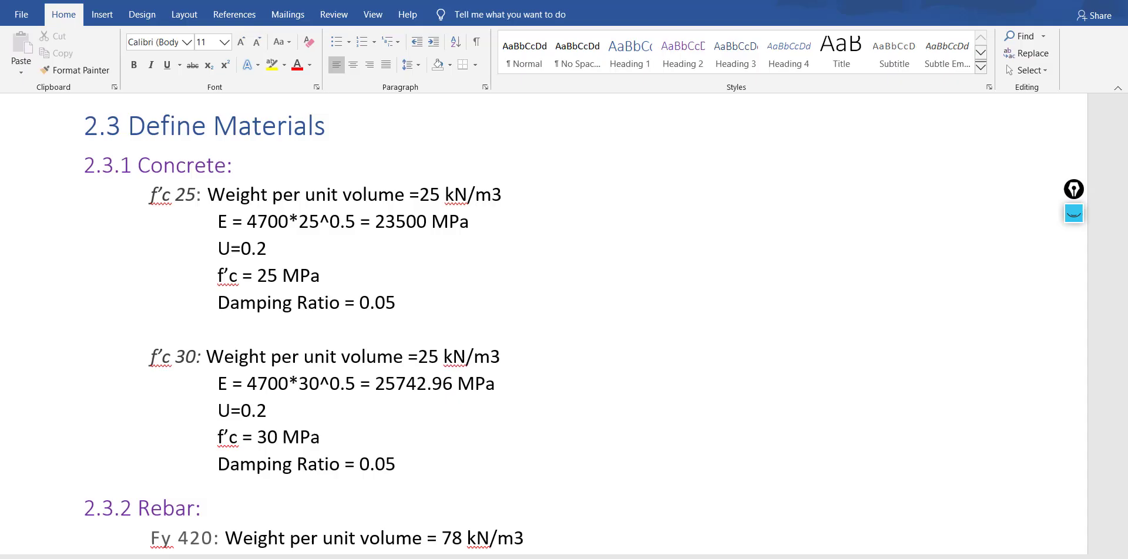
drag(420, 194, 440, 194)
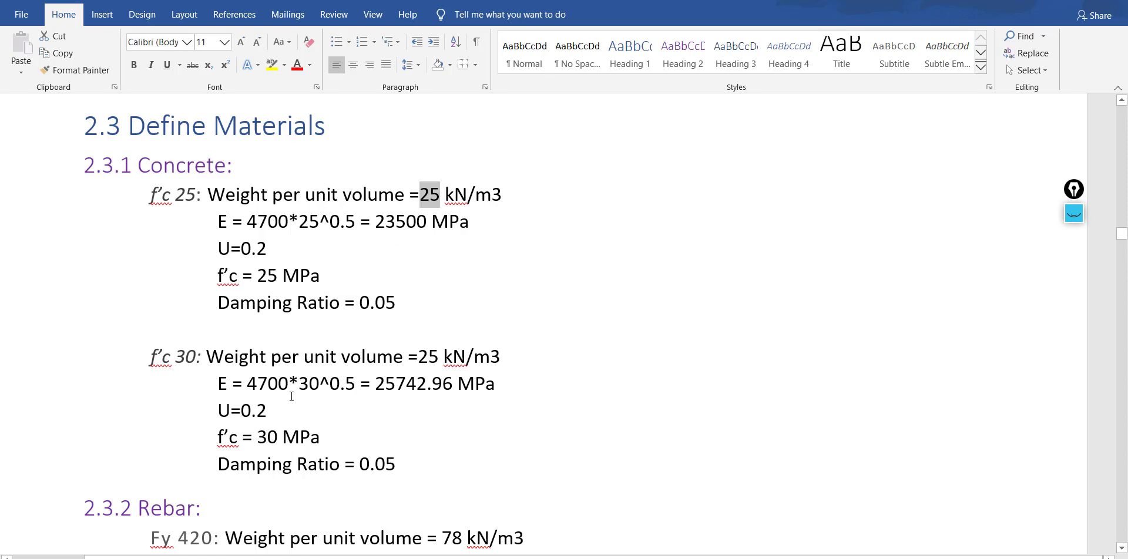
key(alt+Tab)
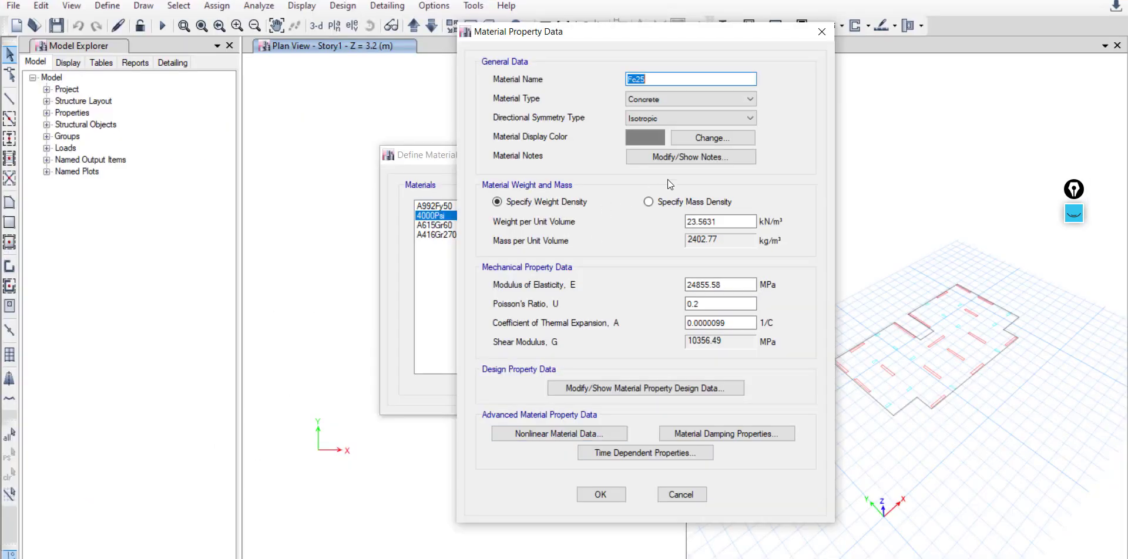
Enter a unit weight of 25 kN/m3 and modulus 4700*25^0.5 (23500 MPa) for Fc25
drag(713, 227, 650, 225)
text(25)
key(Tab)
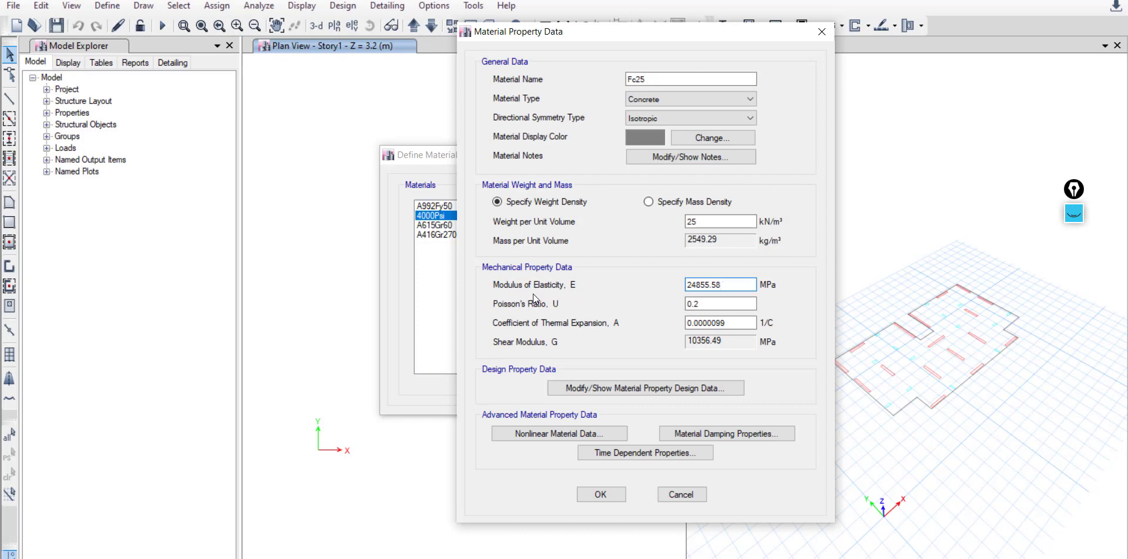
drag(734, 285, 657, 284)
text(4700*25^0.5)
key(Tab)
key(shift+Tab)
Verify E = 23500 MPa and Poisson's ratio 0.2 against the Word notes
key(alt+Tab)
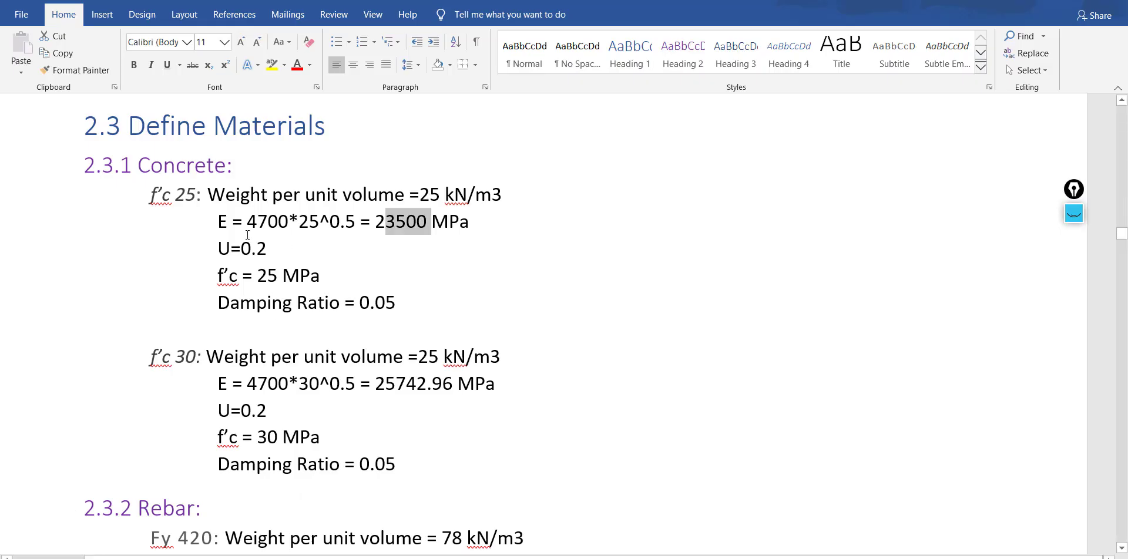
drag(218, 222, 480, 223)
drag(218, 248, 278, 249)
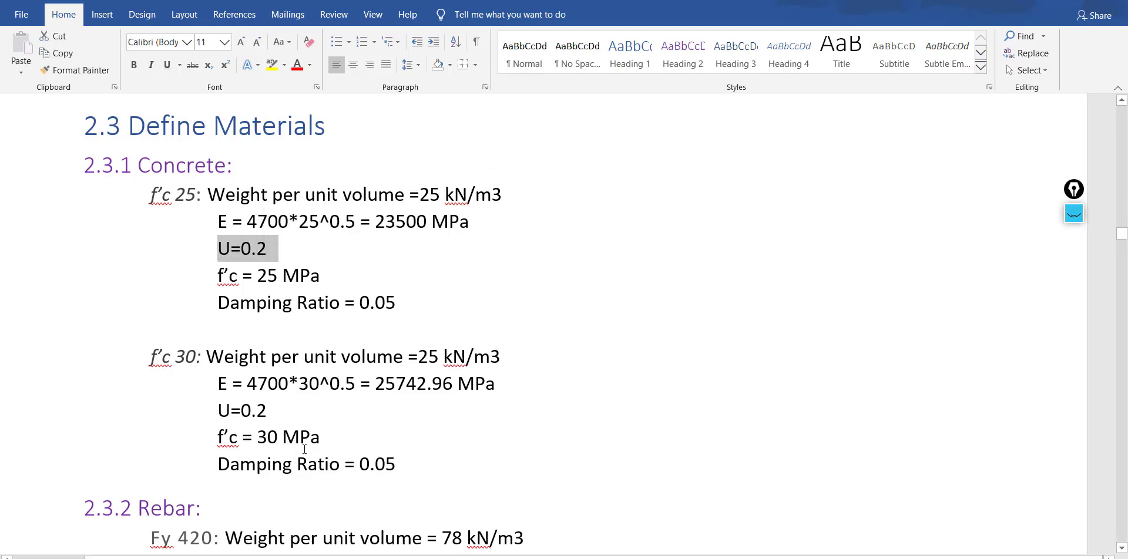
key(alt+Tab)
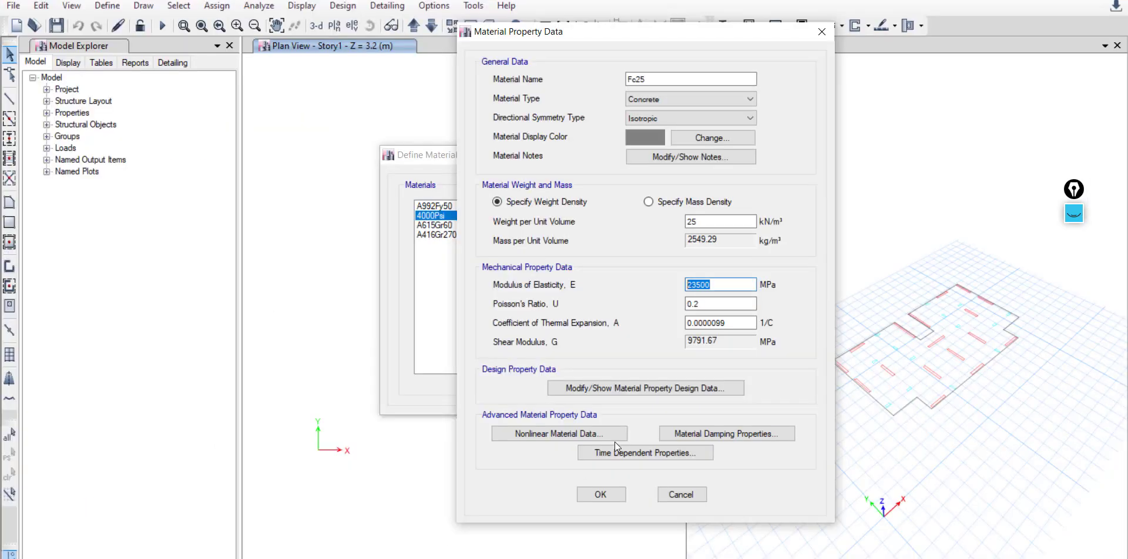
key(Tab)
key(Tab)
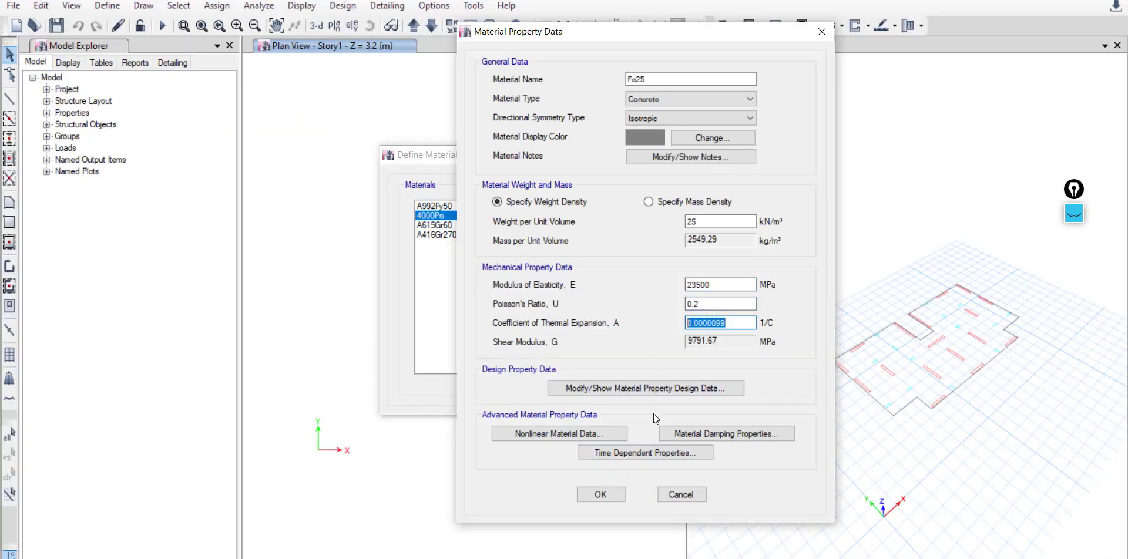
Set Fc25's design f'c to 25 MPa and its damping ratio to 0.05
click(633, 387)
drag(646, 248, 597, 251)
text(25)
click(524, 384)
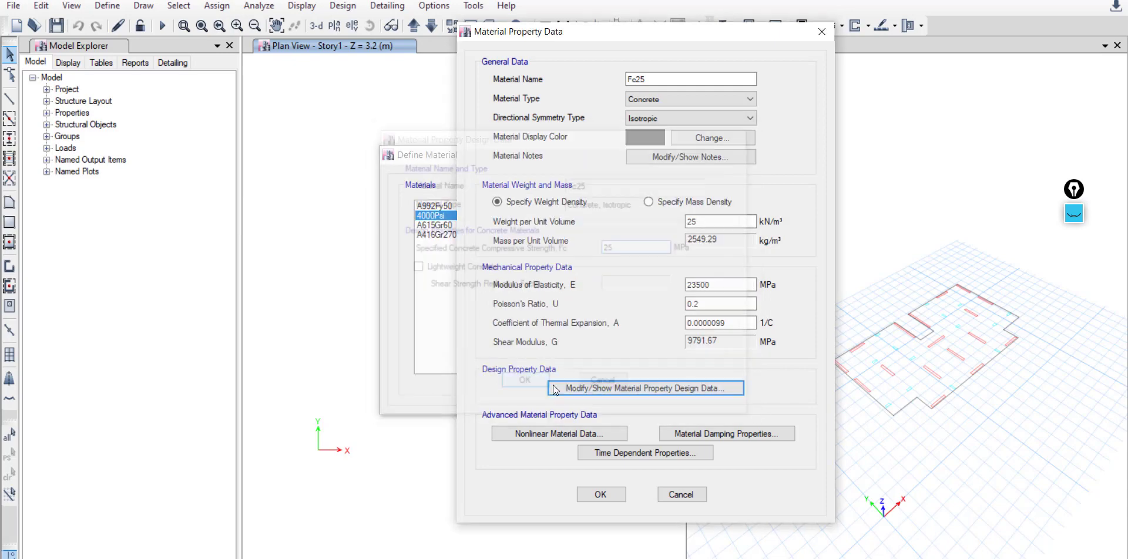
click(749, 434)
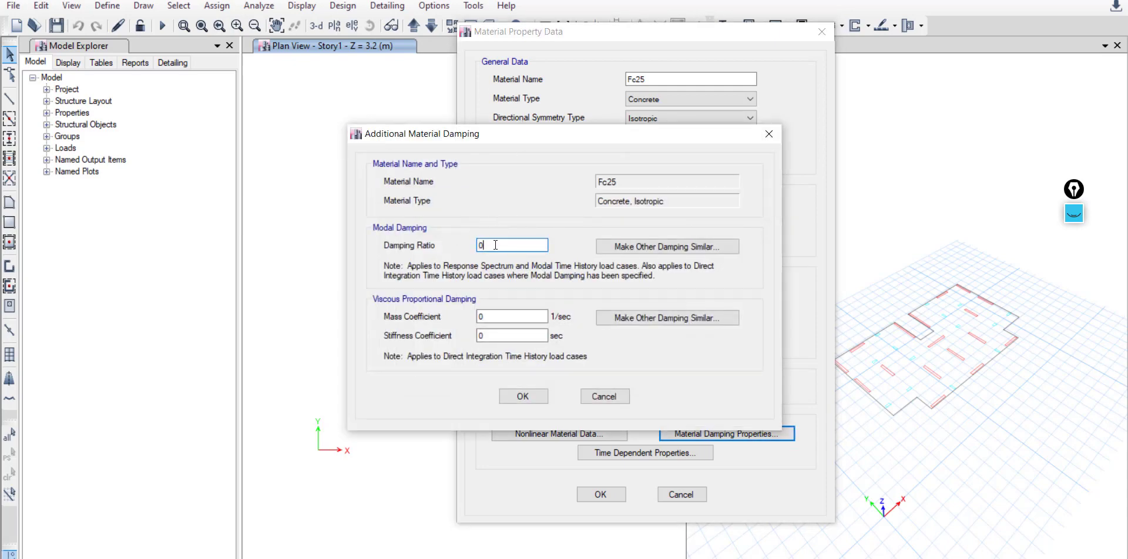
text(05)
click(522, 395)
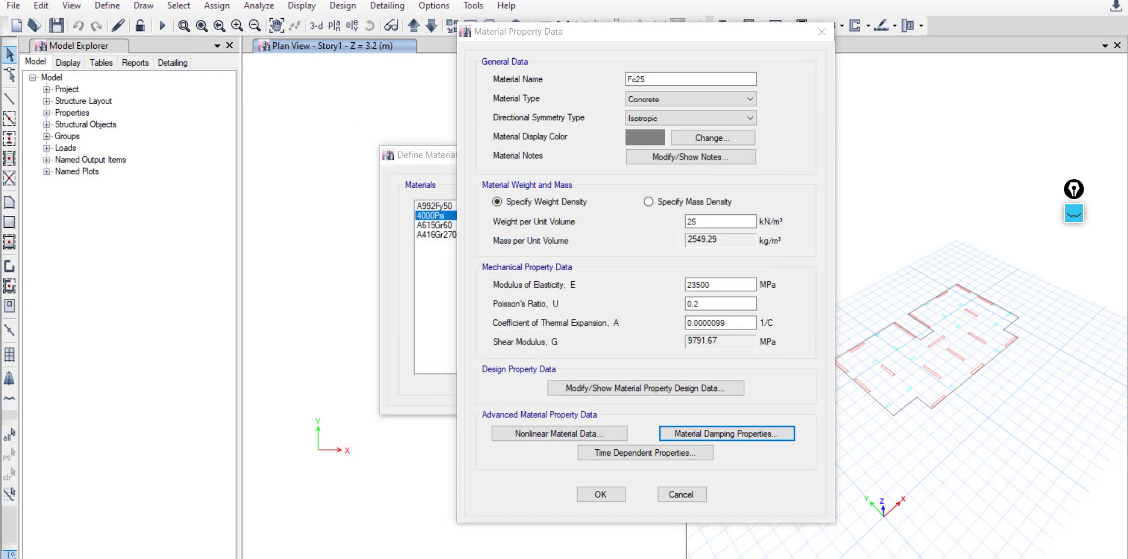
click(258, 558)
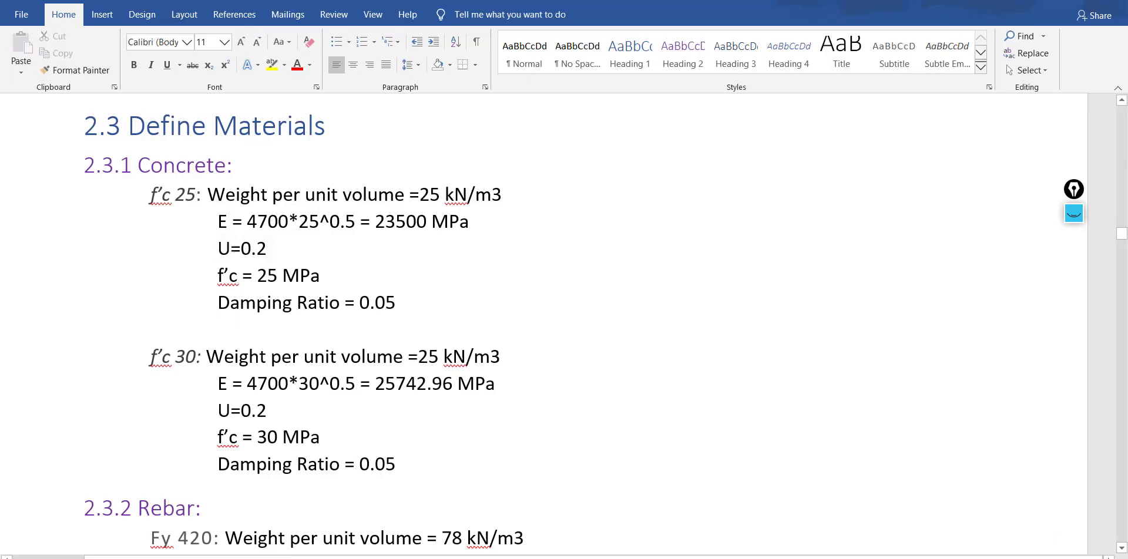
click(235, 556)
Save Fc25 and add a copy of it named Fc30
click(601, 494)
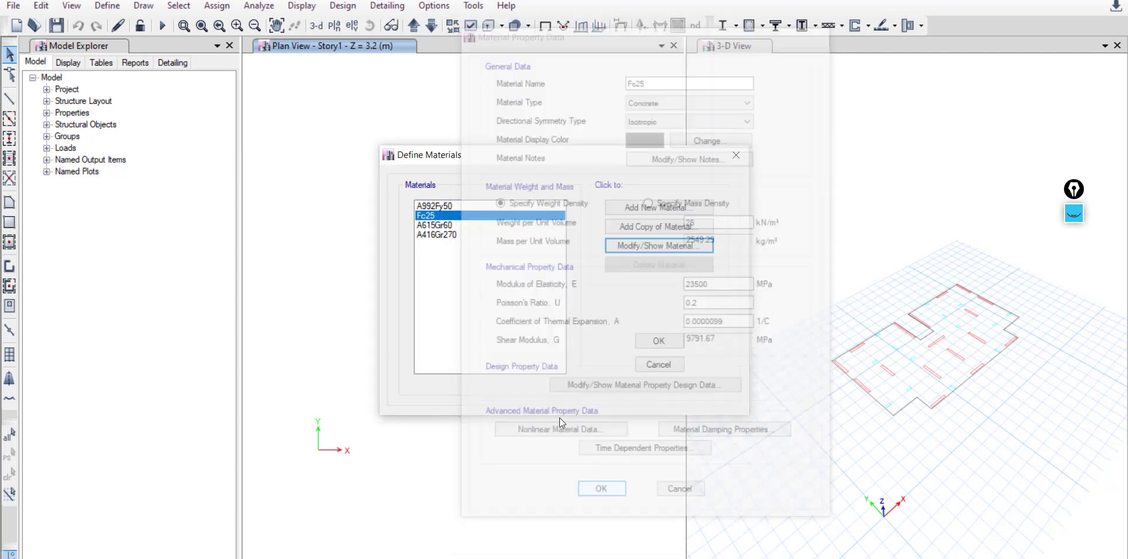
click(639, 227)
drag(609, 16, 702, 41)
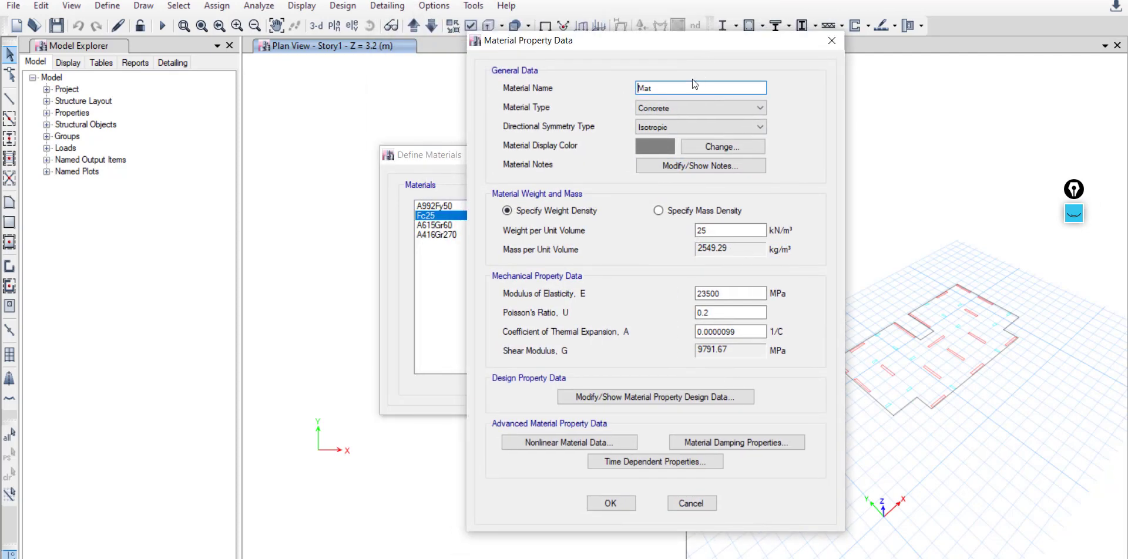
drag(668, 87, 593, 86)
text(Fc30)
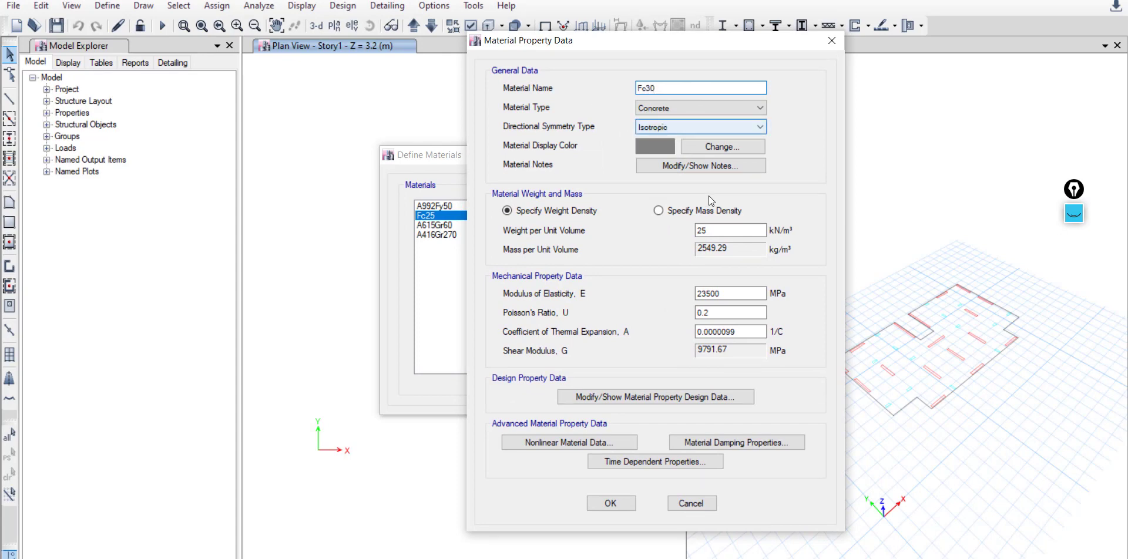
Enter modulus 4700*30^0.5 (about 25743 MPa) for Fc30
drag(717, 231, 664, 231)
drag(735, 298, 672, 298)
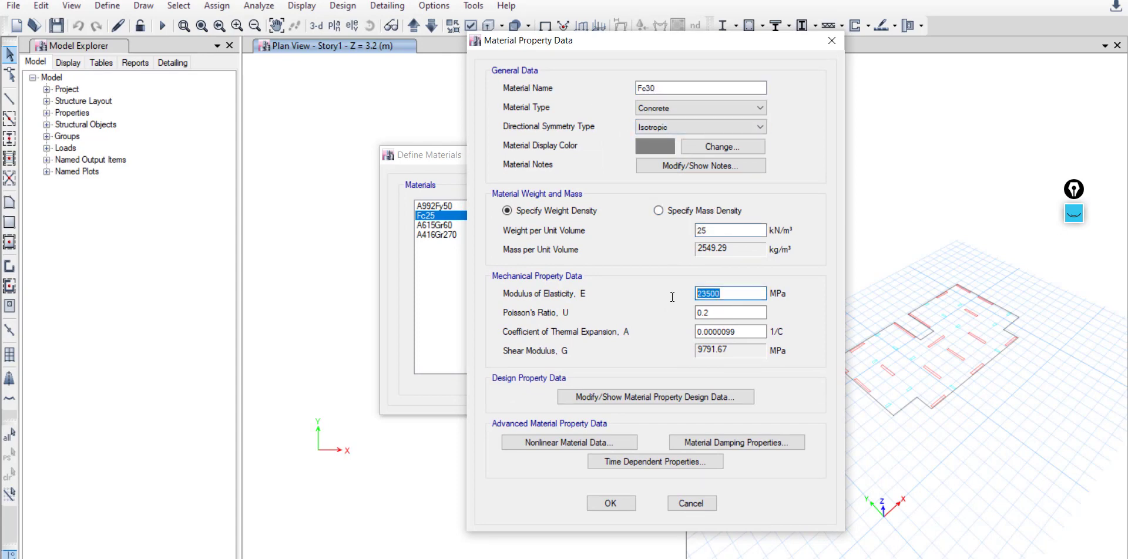
text(4700*30^0.5)
click(734, 312)
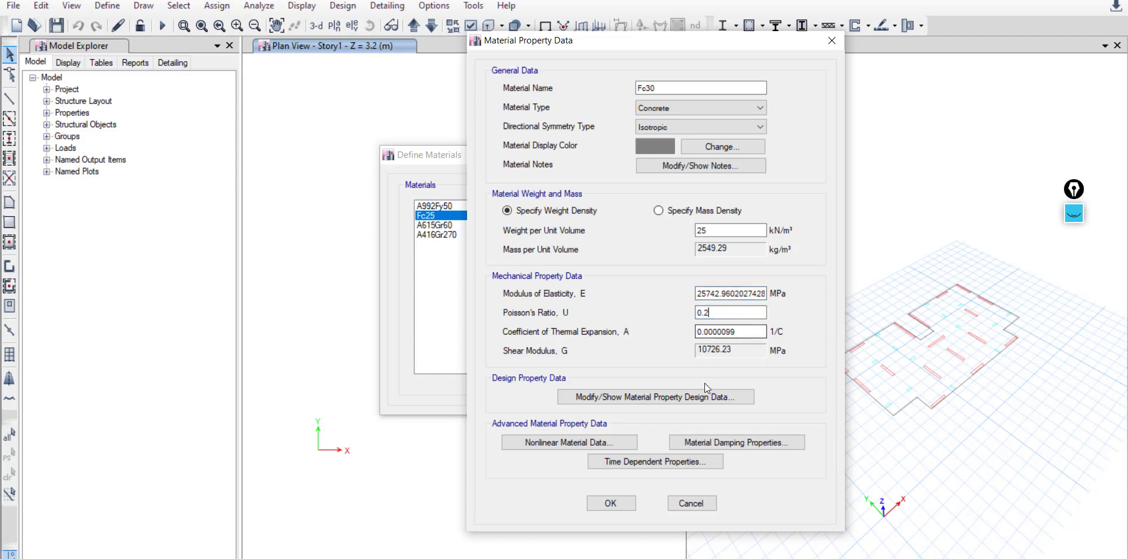
Update Fc30's design compressive strength, keep the damping settings, and save the material
click(705, 398)
double_click(638, 247)
text(30)
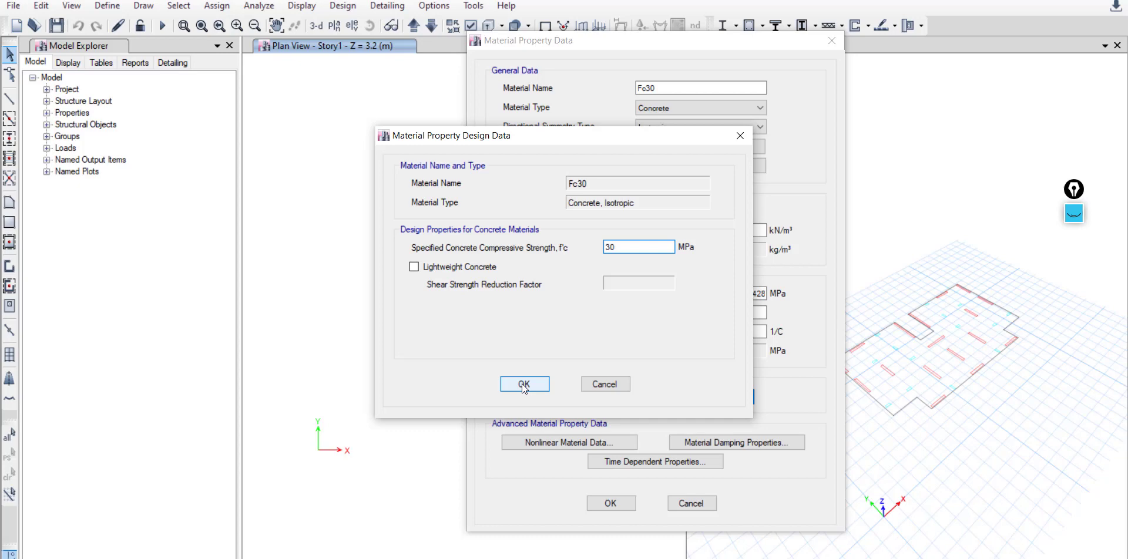
click(506, 383)
click(703, 439)
click(523, 396)
click(610, 503)
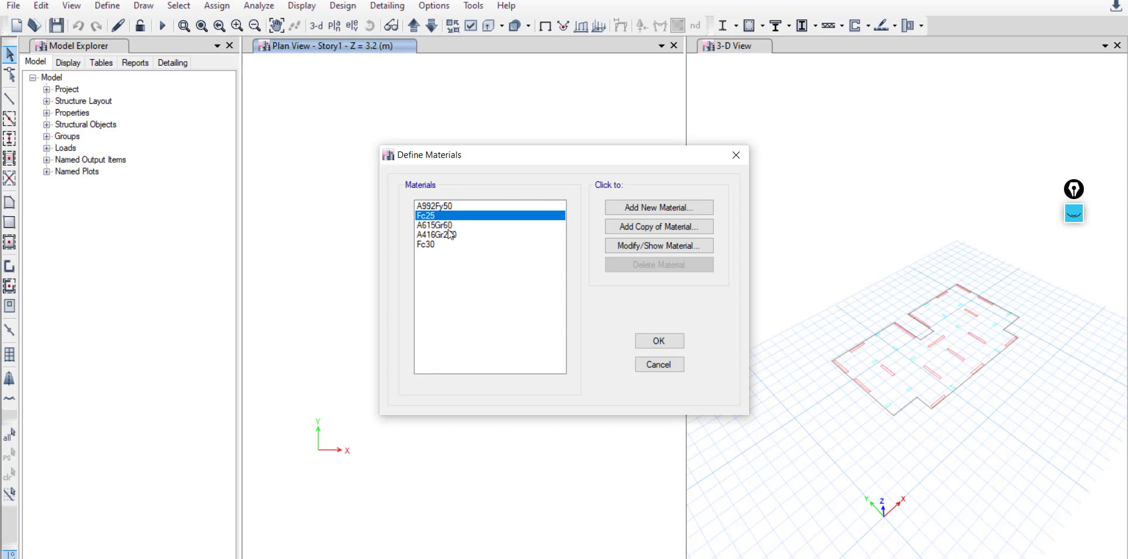
Open the A615Gr60 rebar material and rename it Fy420
double_click(442, 205)
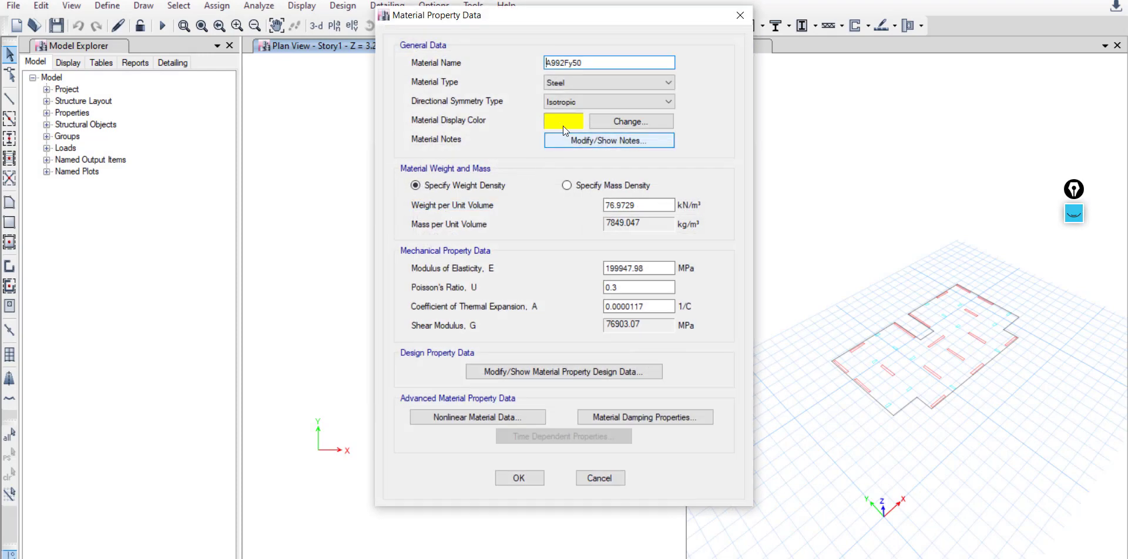
click(600, 477)
double_click(436, 224)
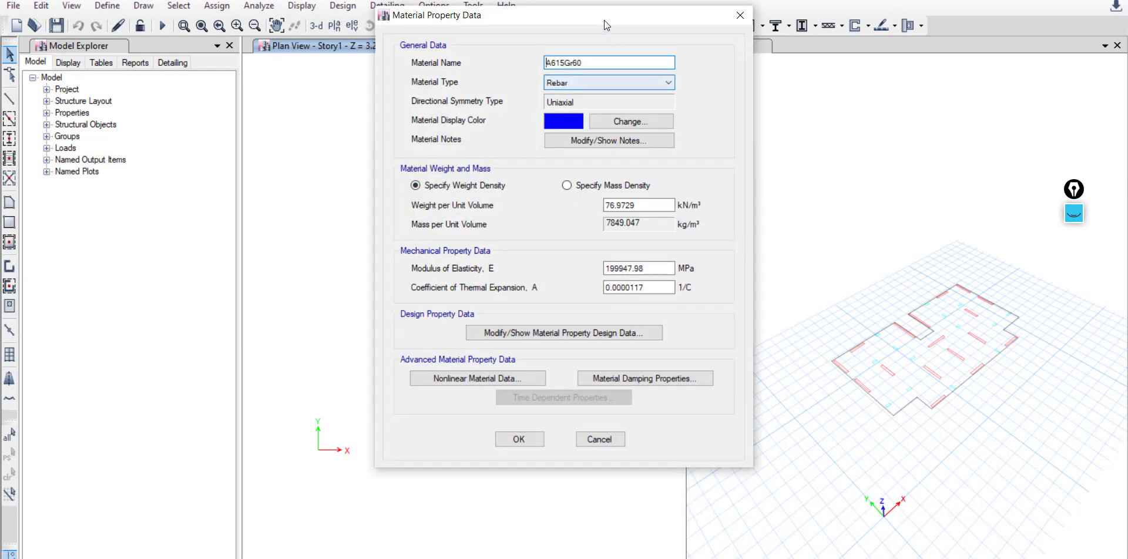
drag(604, 20, 636, 39)
drag(615, 82, 511, 85)
text(Fy420)
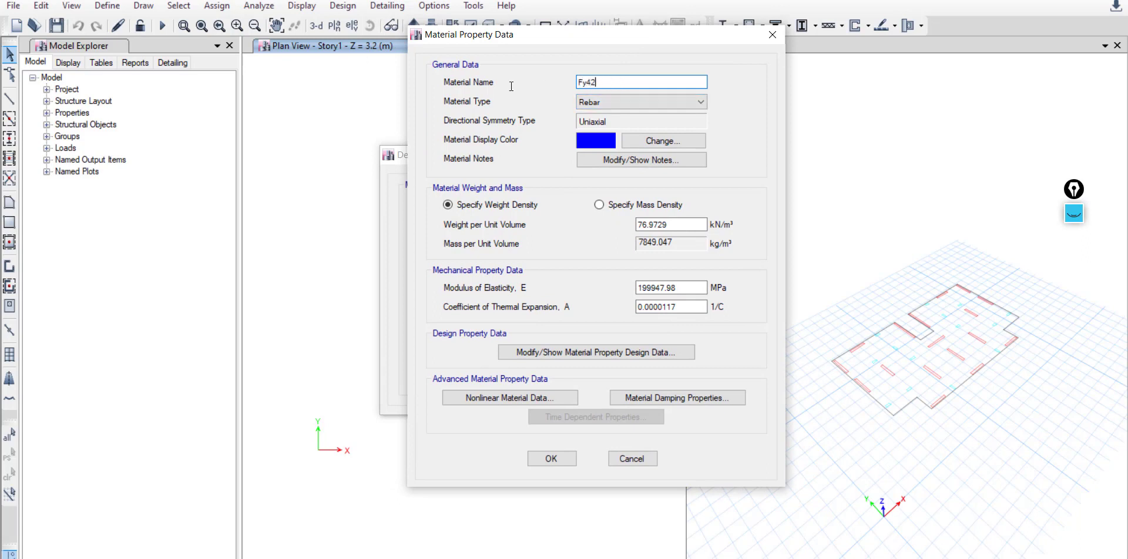
Check Fy420's unit weight and modulus of elasticity against the rebar notes in Word
double_click(676, 225)
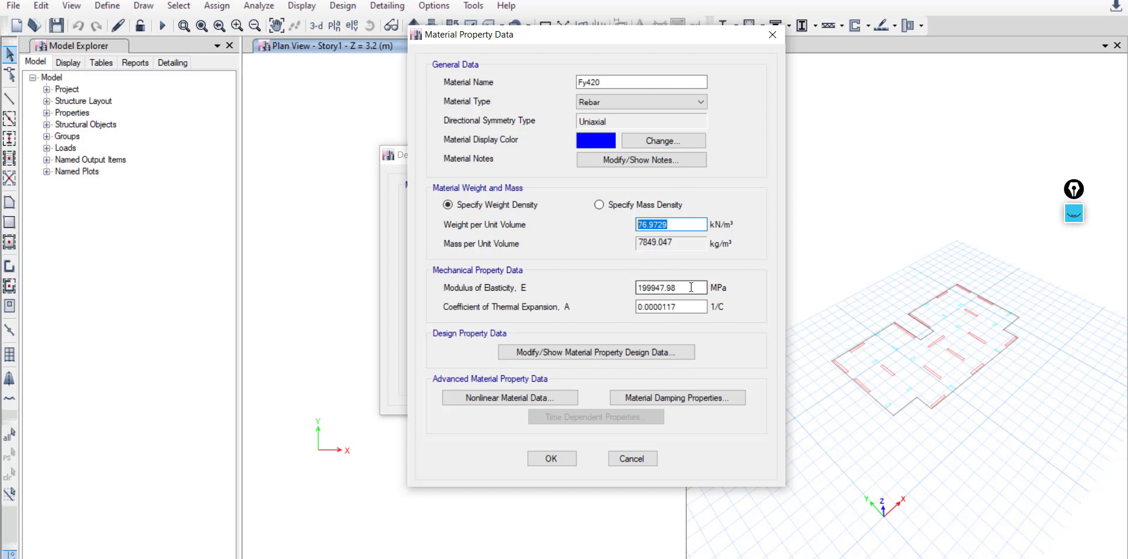
double_click(666, 288)
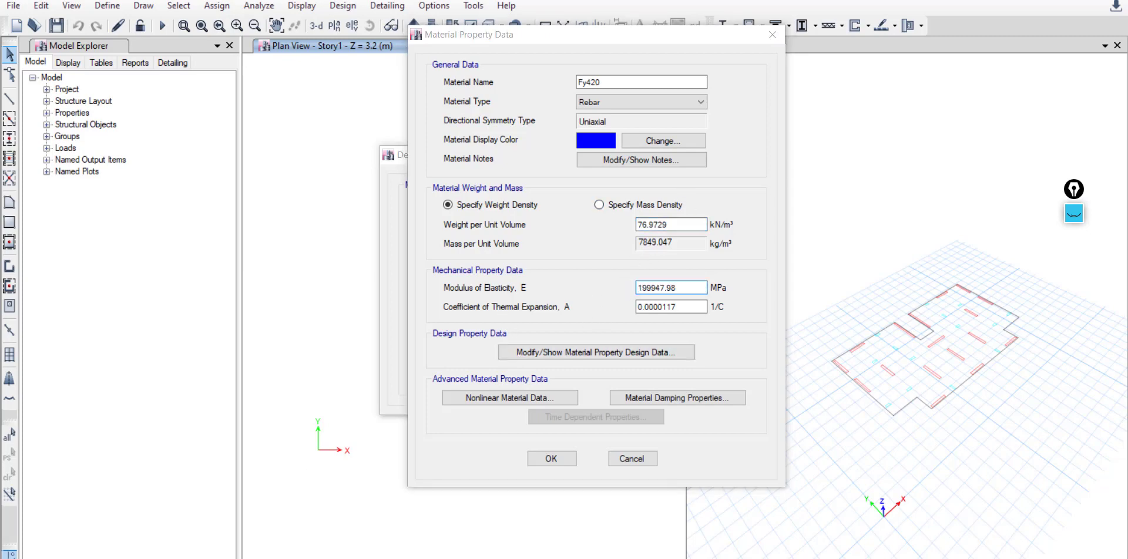
key(alt+Tab)
scroll(378, 405, down, 5)
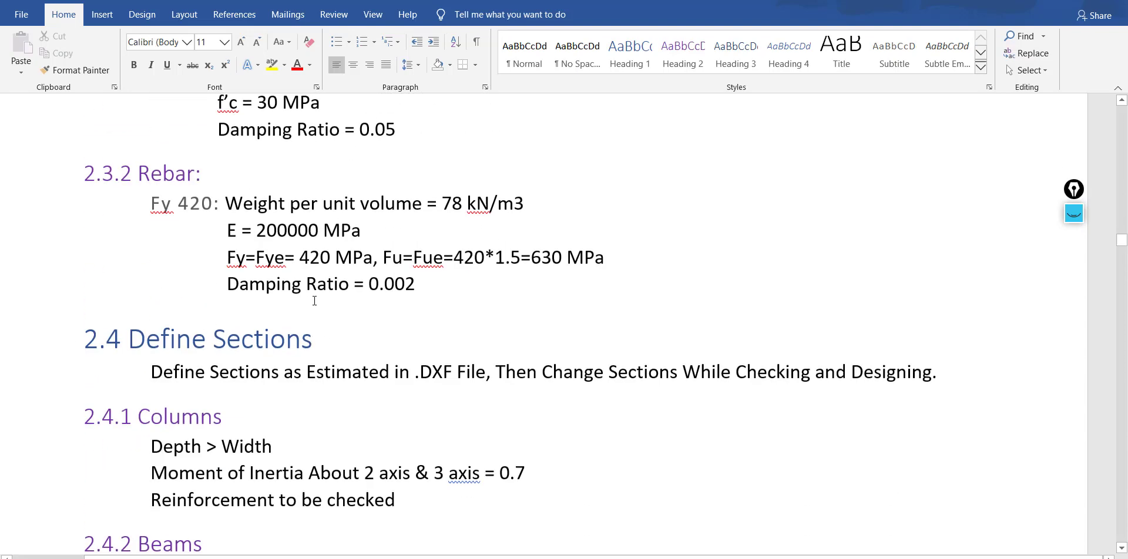
scroll(250, 316, up, 1)
scroll(294, 402, up, 1)
click(274, 391)
key(alt+Tab)
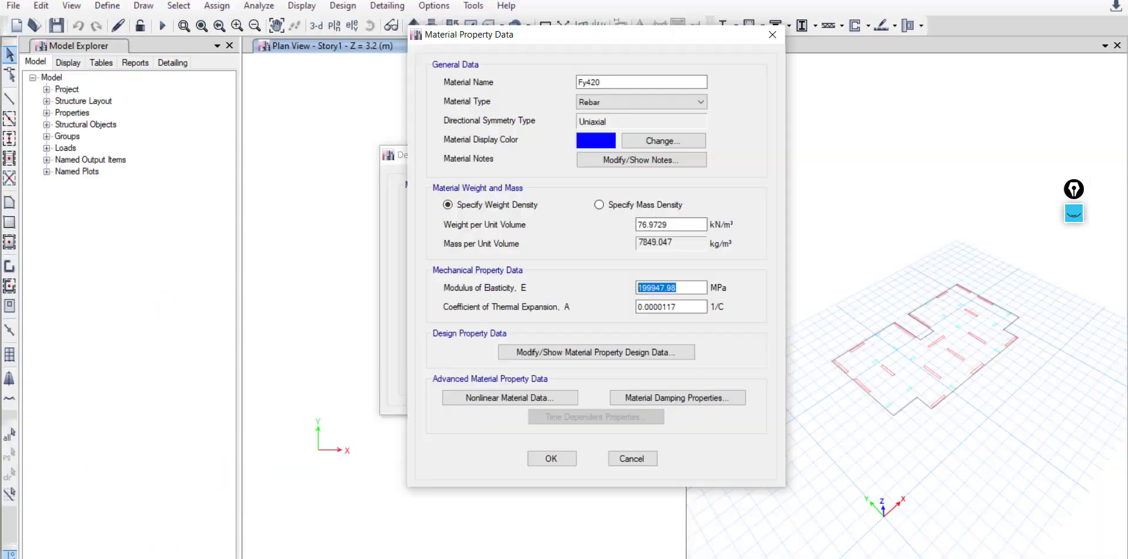
Review Fy420's design yield and tensile strengths and accept them
click(622, 354)
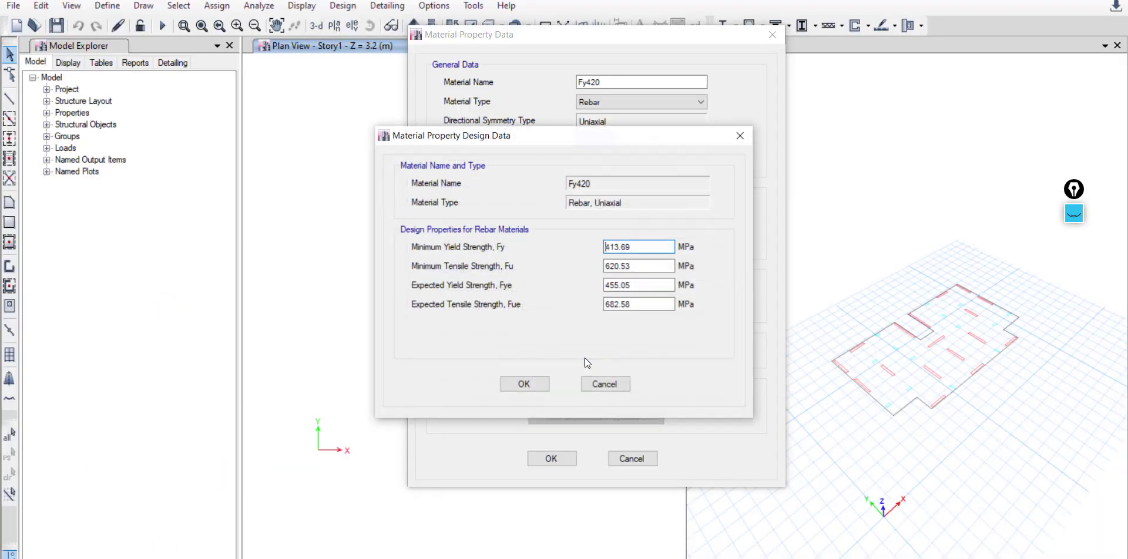
double_click(619, 266)
double_click(624, 286)
double_click(630, 305)
double_click(617, 247)
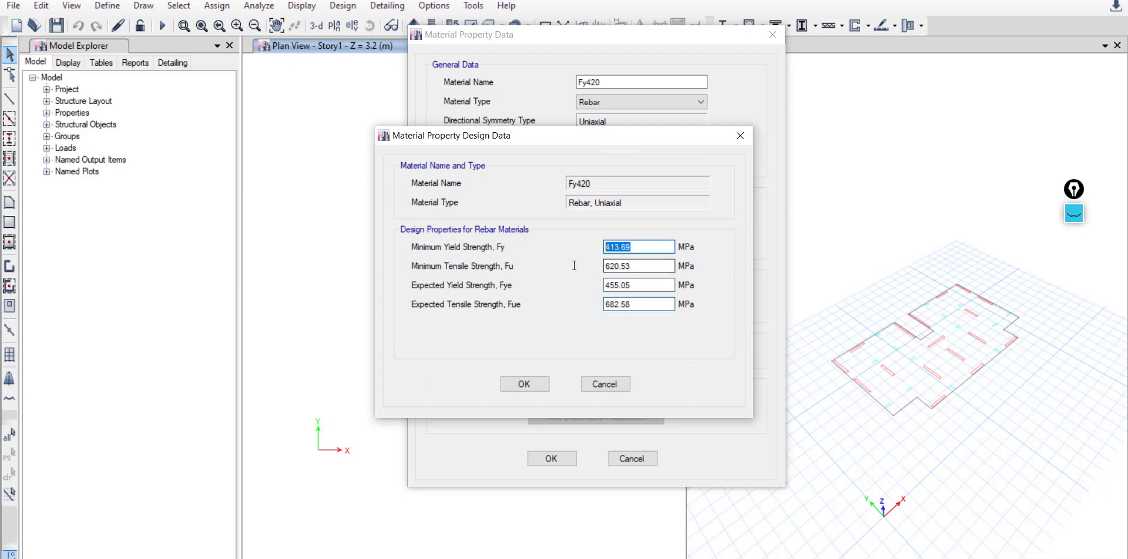
click(524, 384)
Give Fy420 a damping ratio of 0.002 and return to the Word notes
click(666, 400)
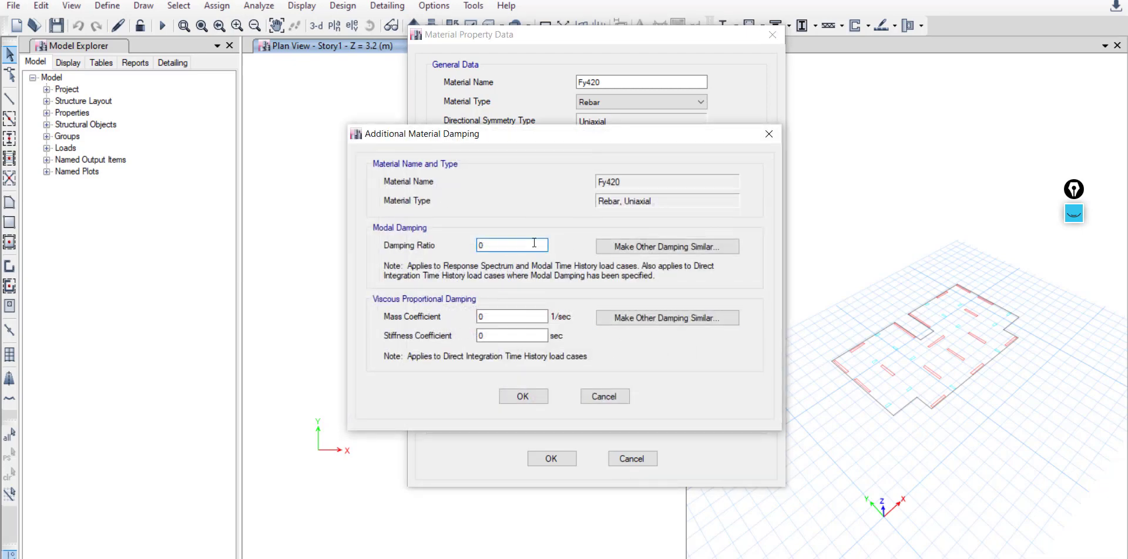
text(.002)
click(522, 396)
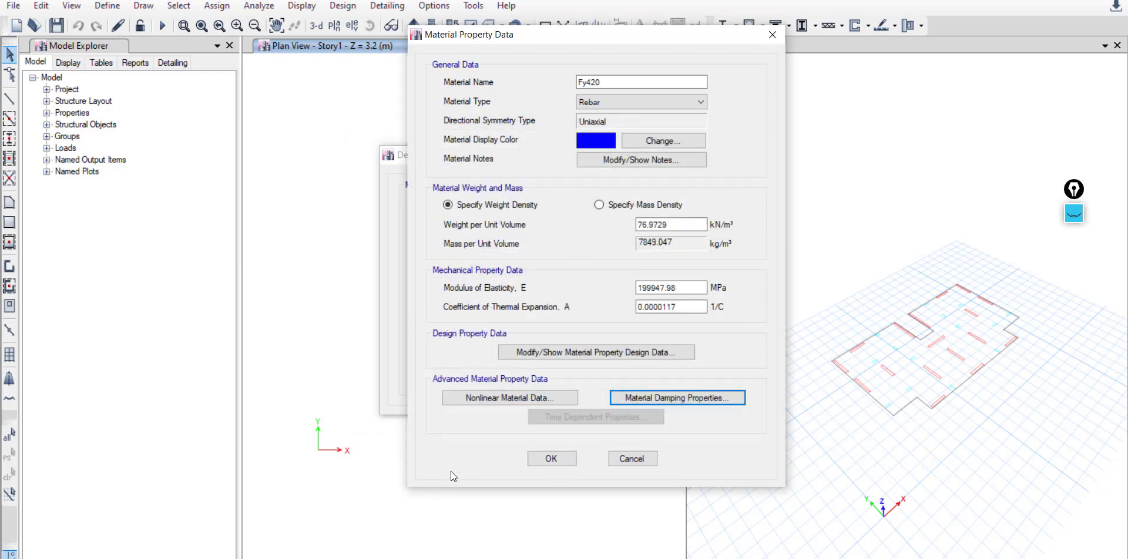
key(alt+Tab)
scroll(376, 353, down, 1)
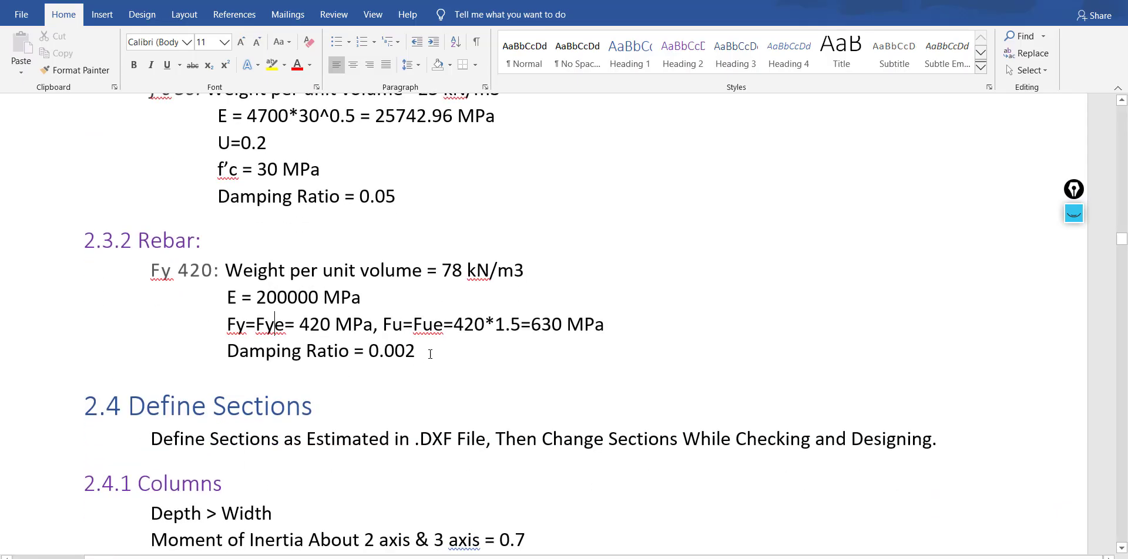
Save the Fy420 material in ETABS and highlight 'Estimated in .DXF' in the section notes
drag(415, 351, 371, 351)
click(264, 351)
key(alt+Tab)
click(544, 458)
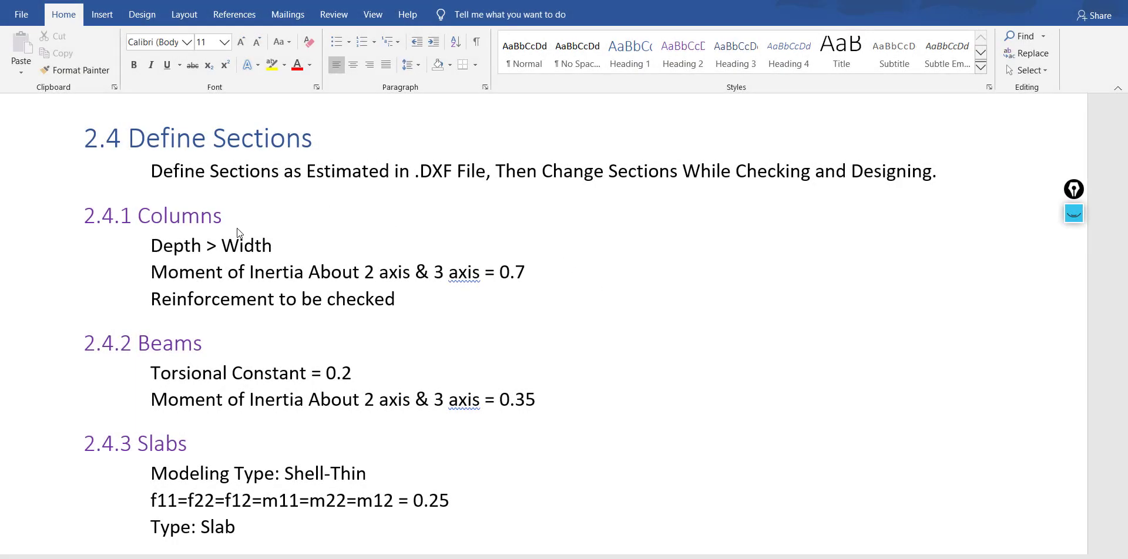
drag(306, 171, 455, 176)
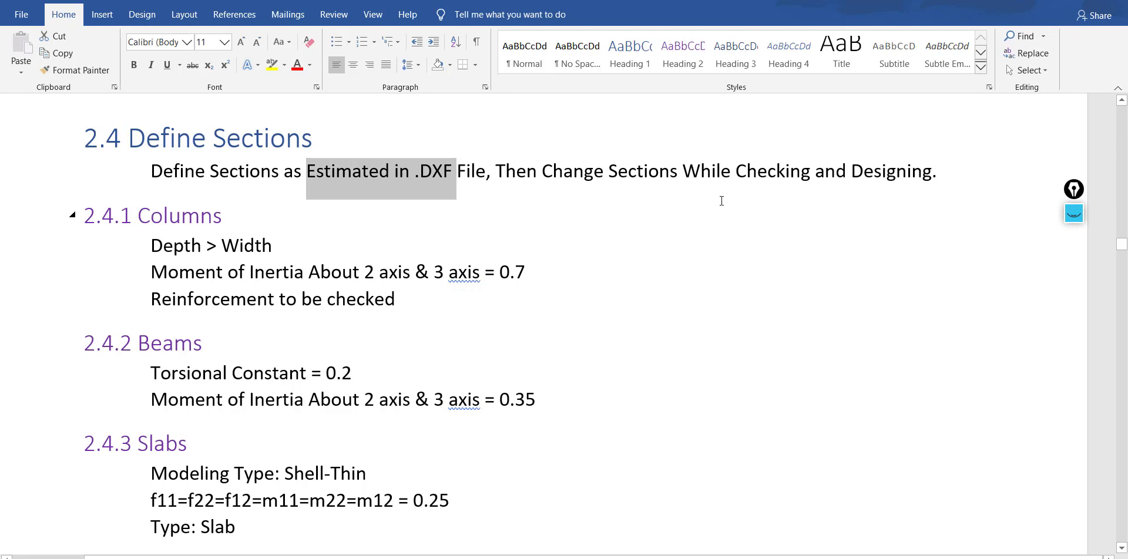
Start a new rectangular concrete frame section from the Frame Sections list
click(235, 253)
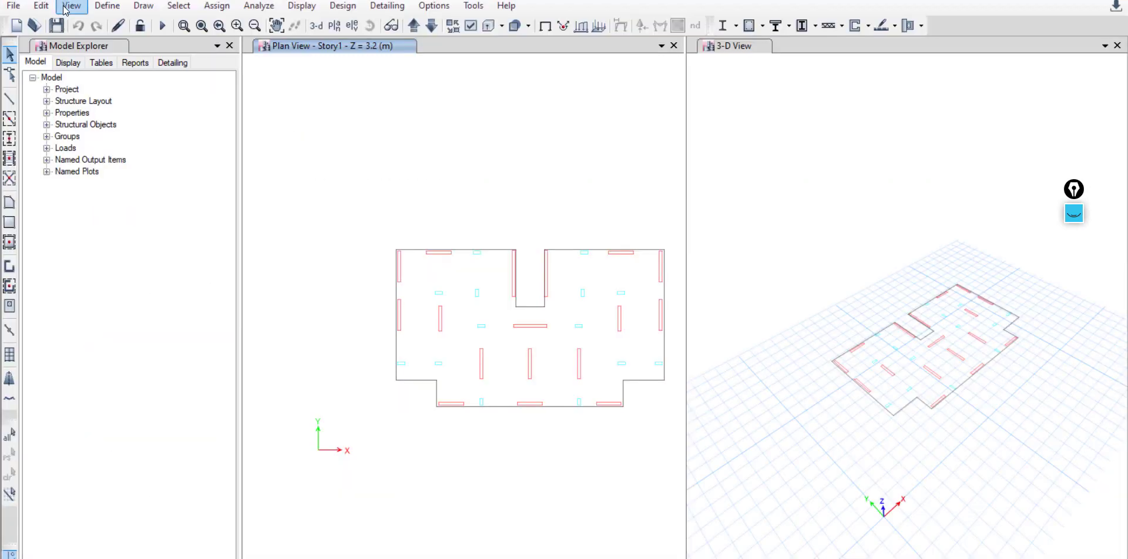
click(96, 5)
mouse_move(171, 53)
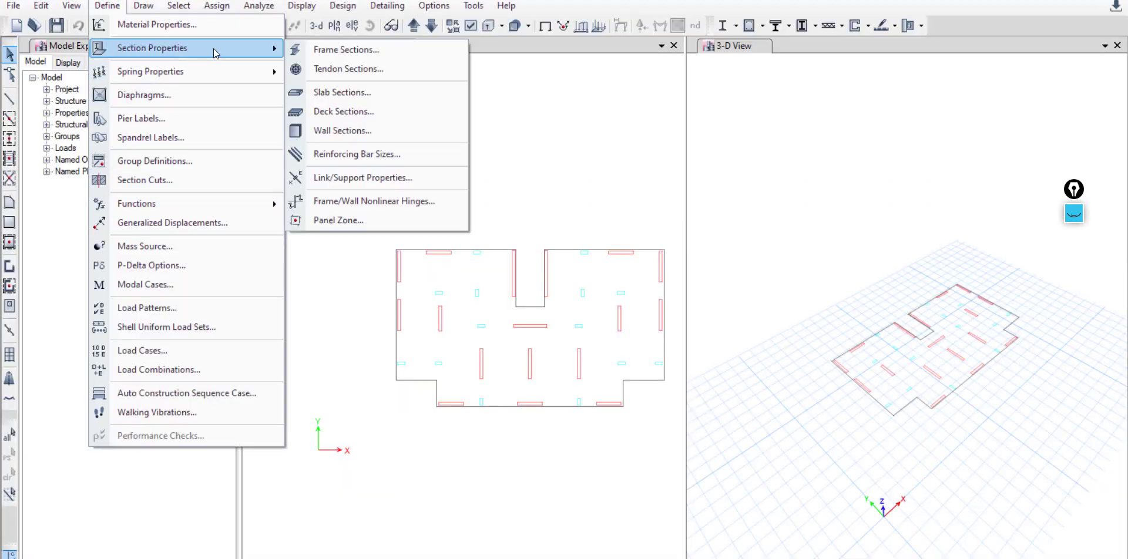
click(353, 53)
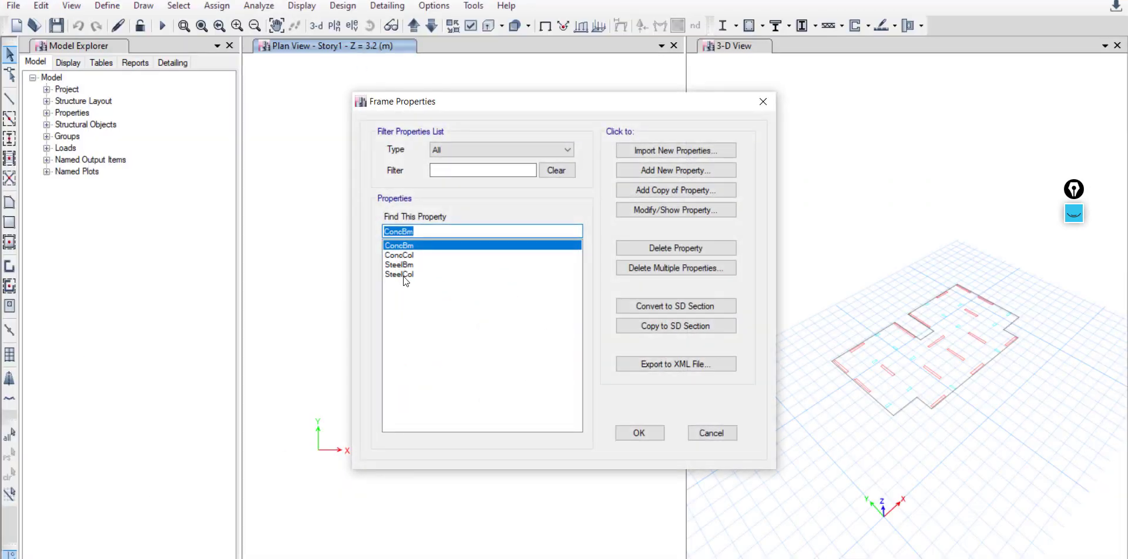
click(644, 171)
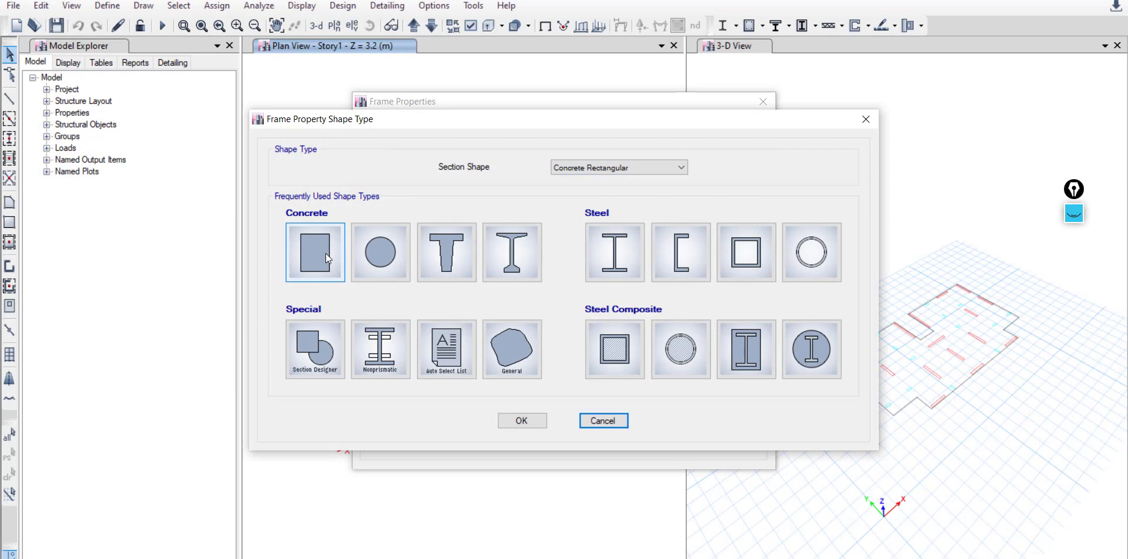
click(325, 252)
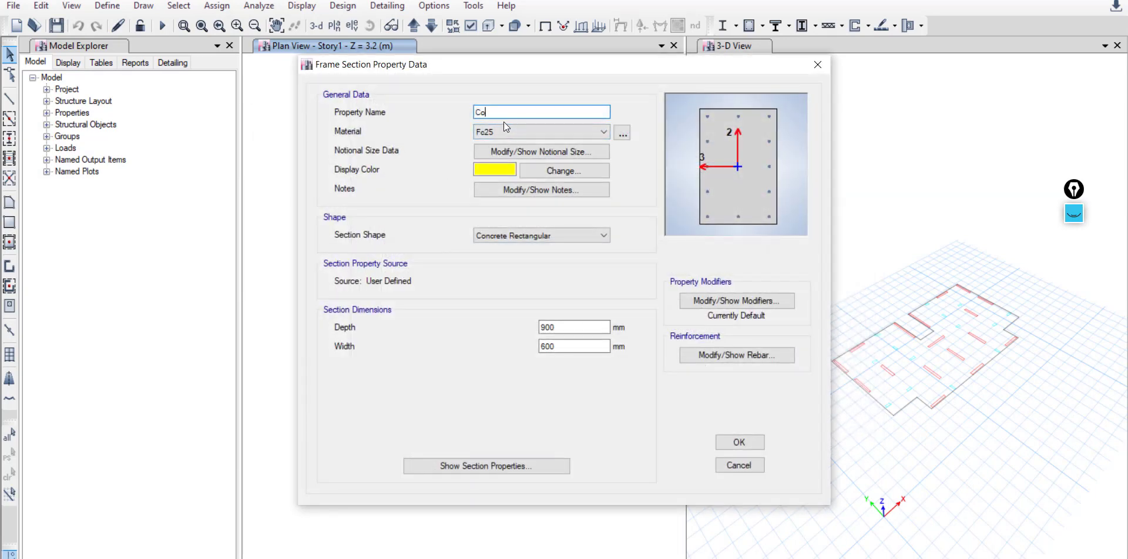
Name the section Col25x60, with material Fc30 and a cyan display colour
text(Col25x60)
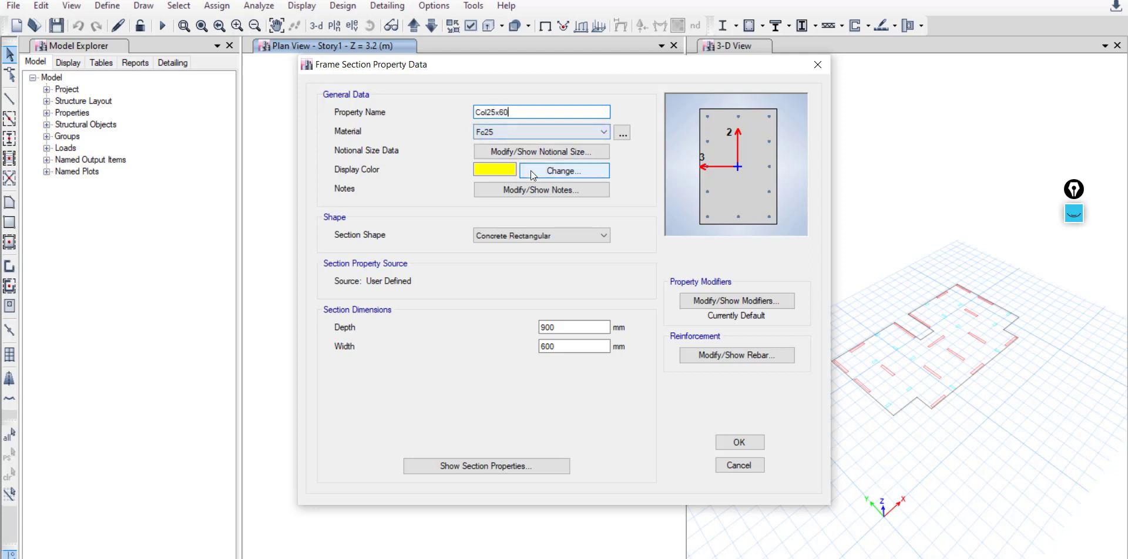
click(509, 134)
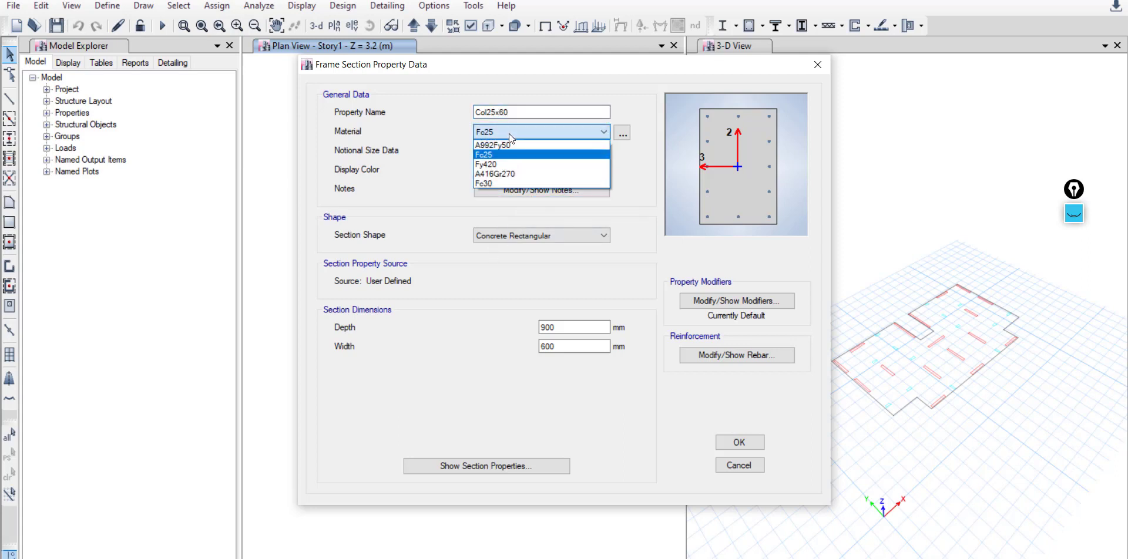
click(501, 184)
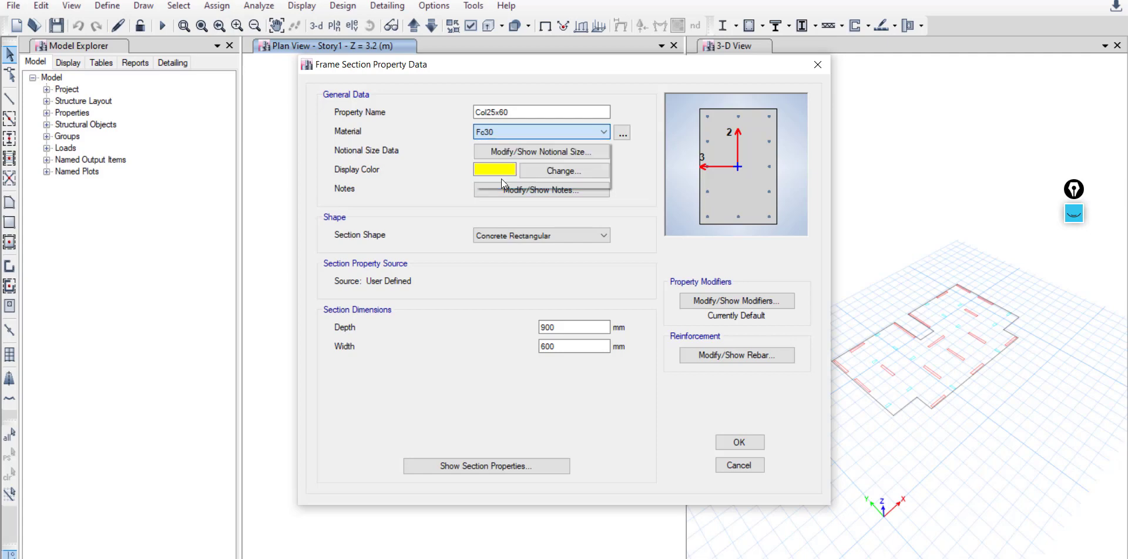
click(511, 174)
click(489, 160)
click(427, 326)
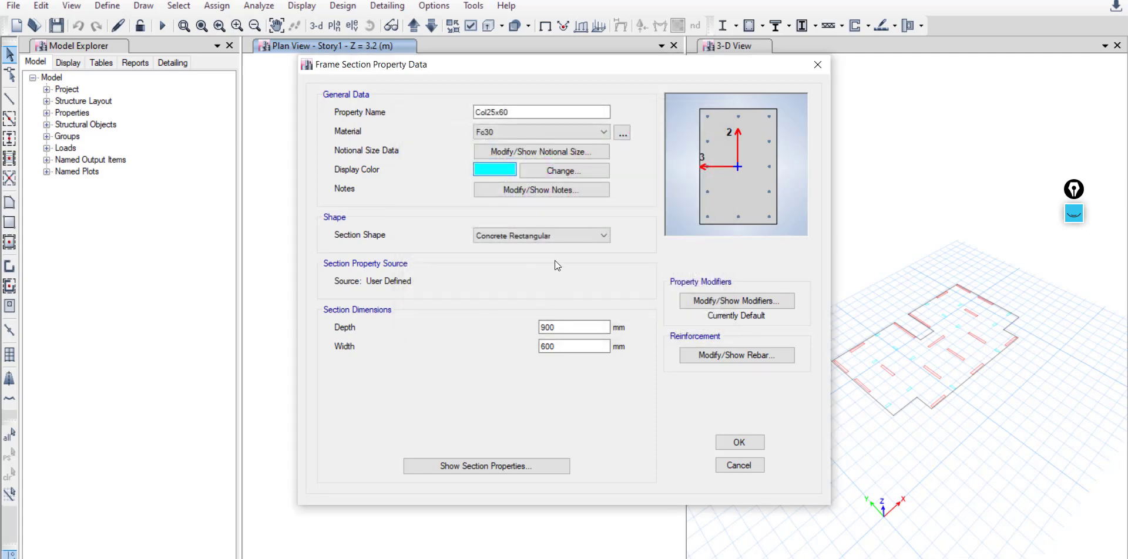
Set Col25x60's depth to 600 mm and width to 250 mm
click(572, 348)
key(shift+Tab)
text(25)
key(BackSpace)
key(BackSpace)
text(600)
key(Tab)
text(250)
key(shift+Tab)
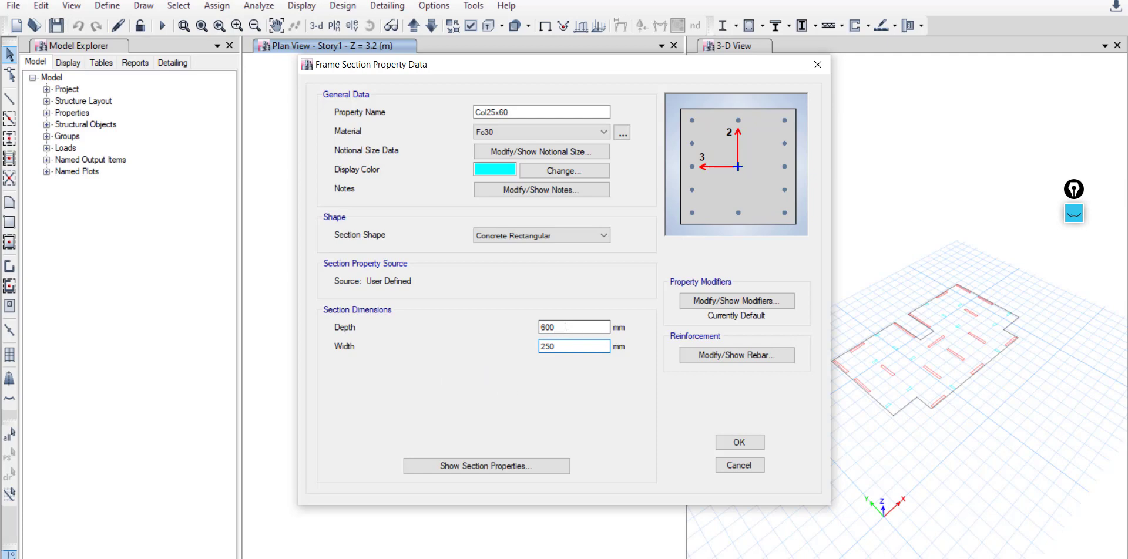
key(End)
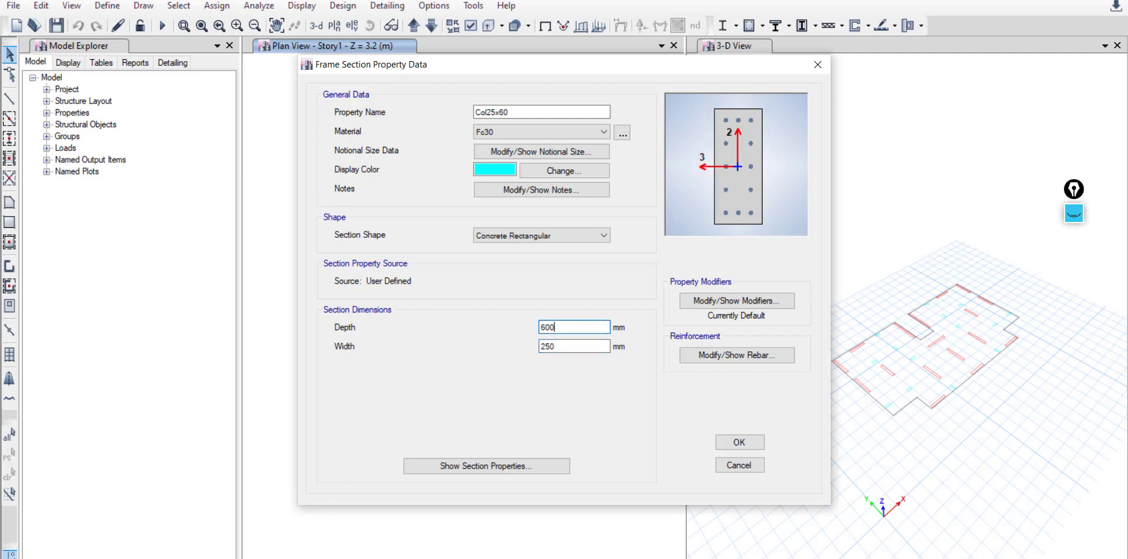
key(alt+Tab)
Open Col25x60's stiffness modifiers and confirm the I22 = I33 = 0.70 column recommendation in the references
drag(151, 246, 280, 246)
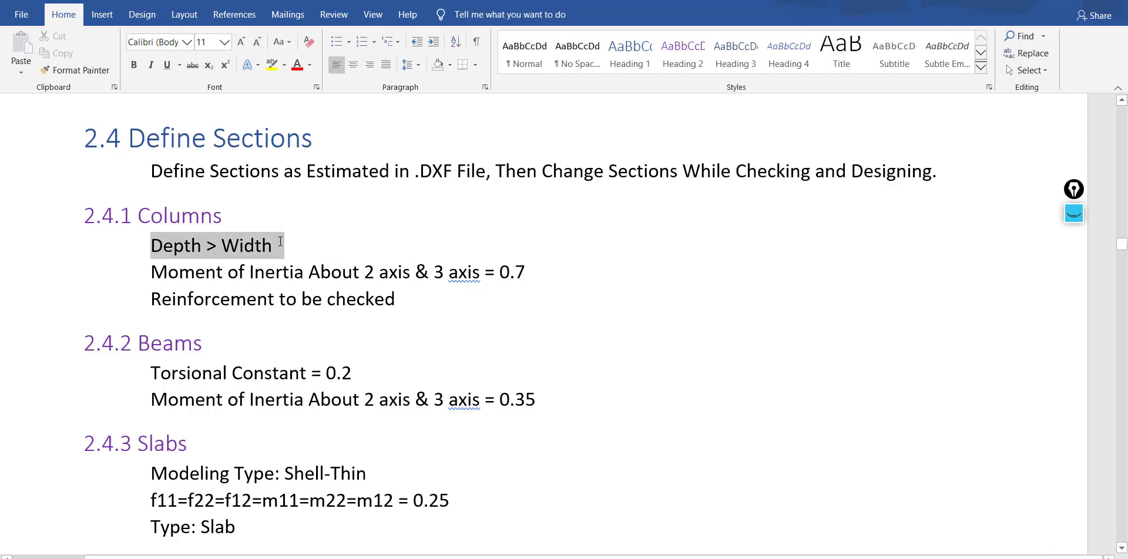
key(alt+Tab)
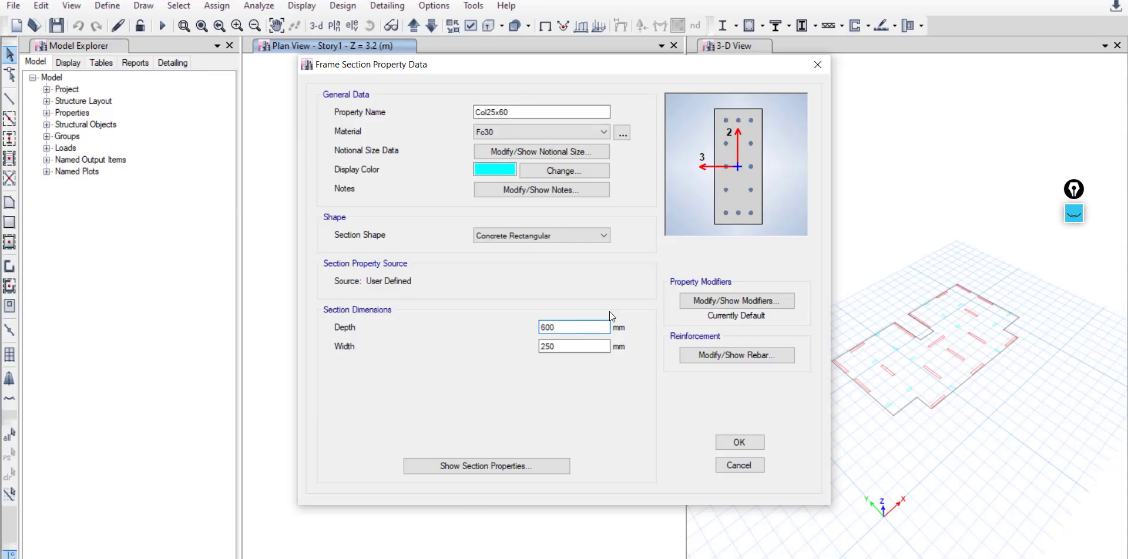
click(712, 302)
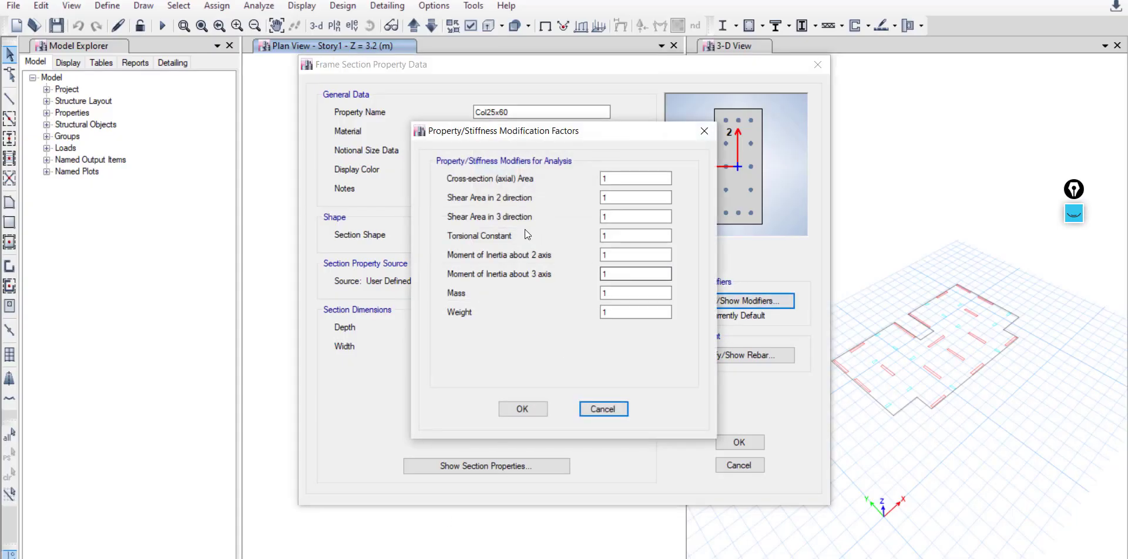
key(alt+Tab)
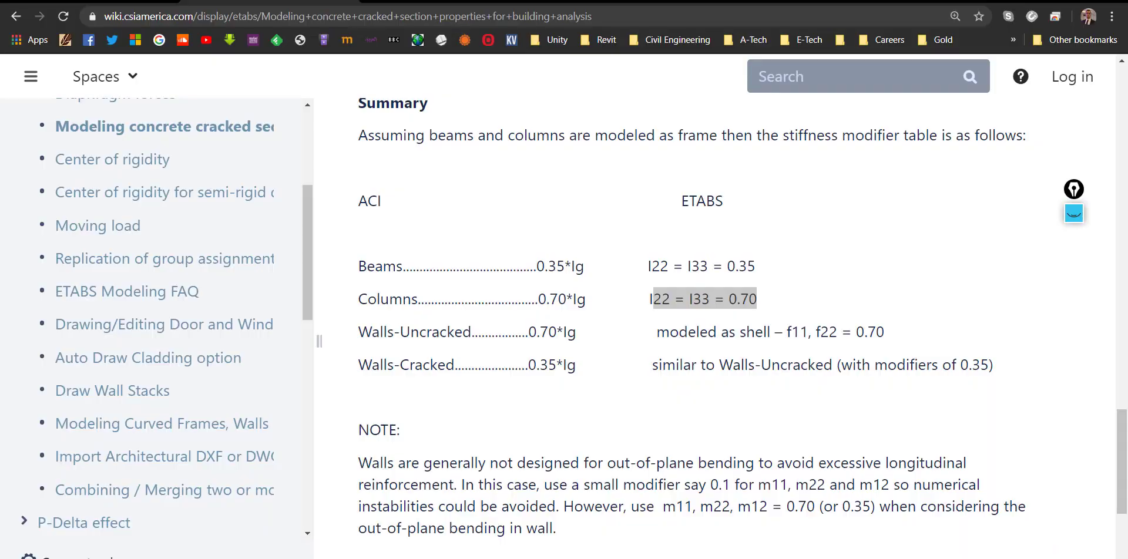
click(649, 294)
drag(645, 301, 764, 306)
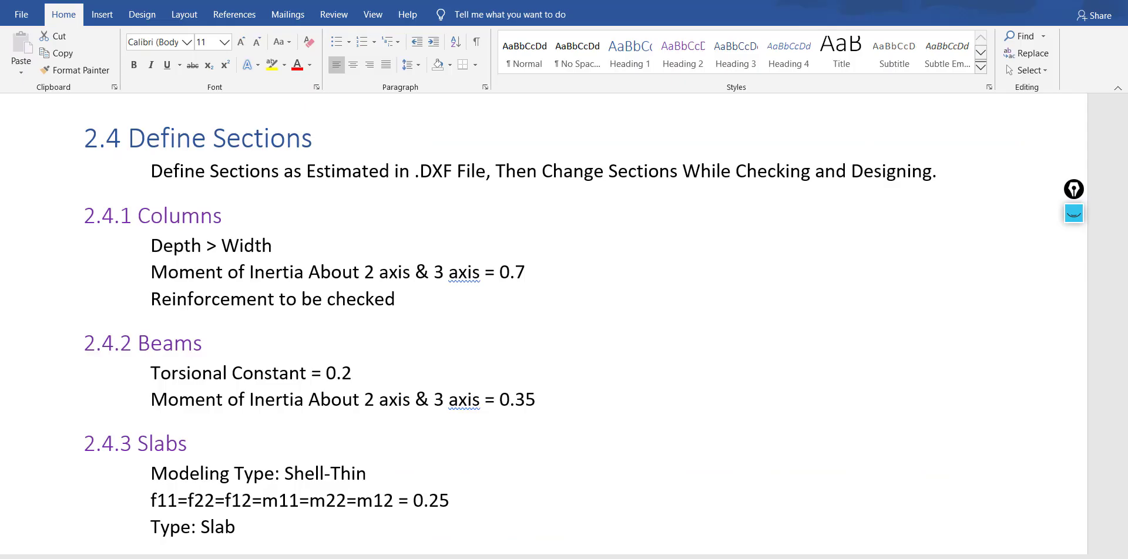
key(alt+Tab)
click(305, 349)
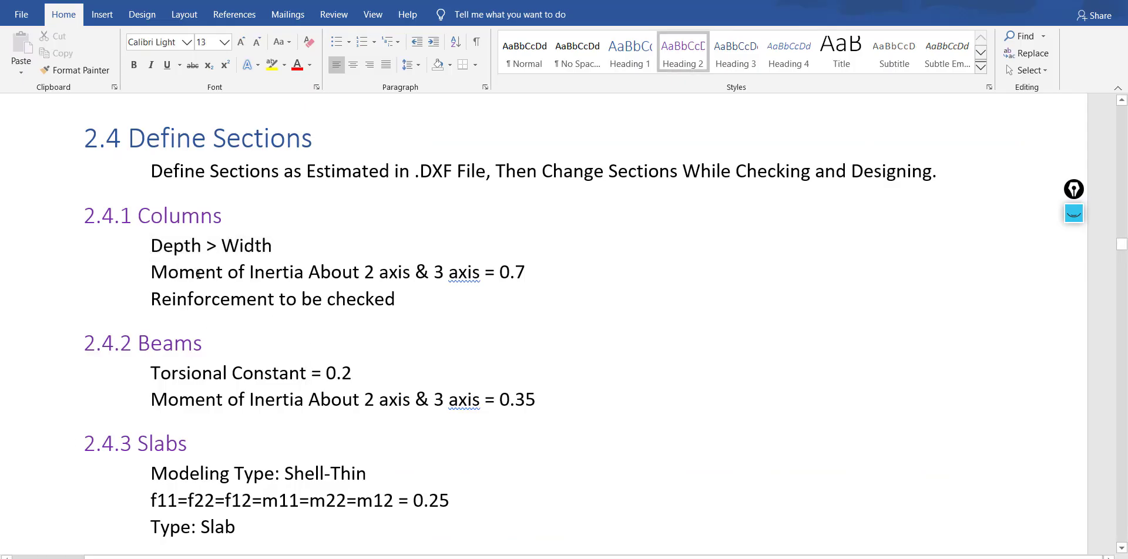
drag(175, 274, 564, 267)
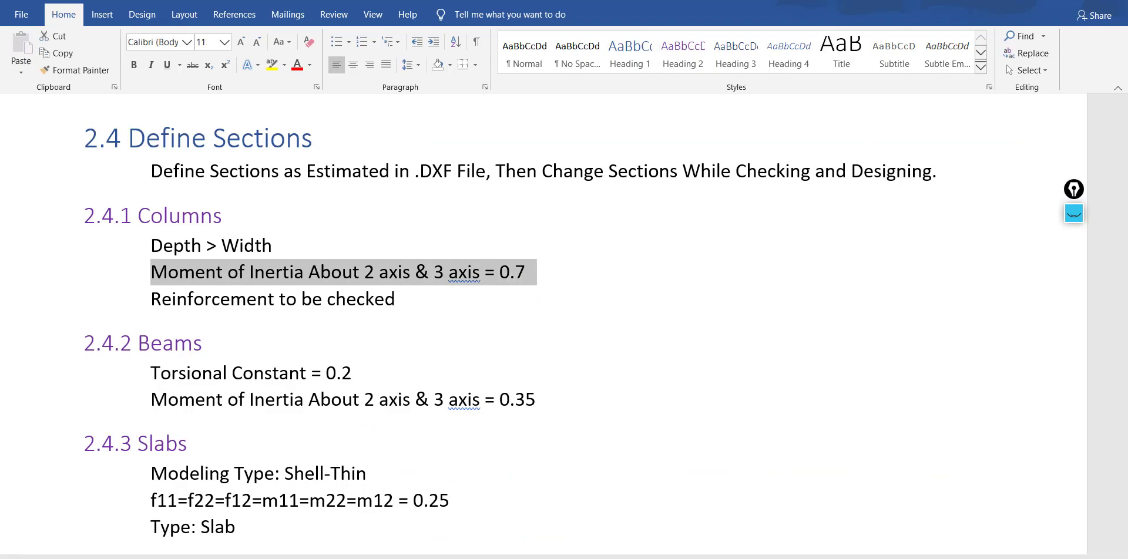
key(alt+Tab)
Enter 0.7 for the moment of inertia modifiers about axes 2 and 3
double_click(618, 255)
text(0.7)
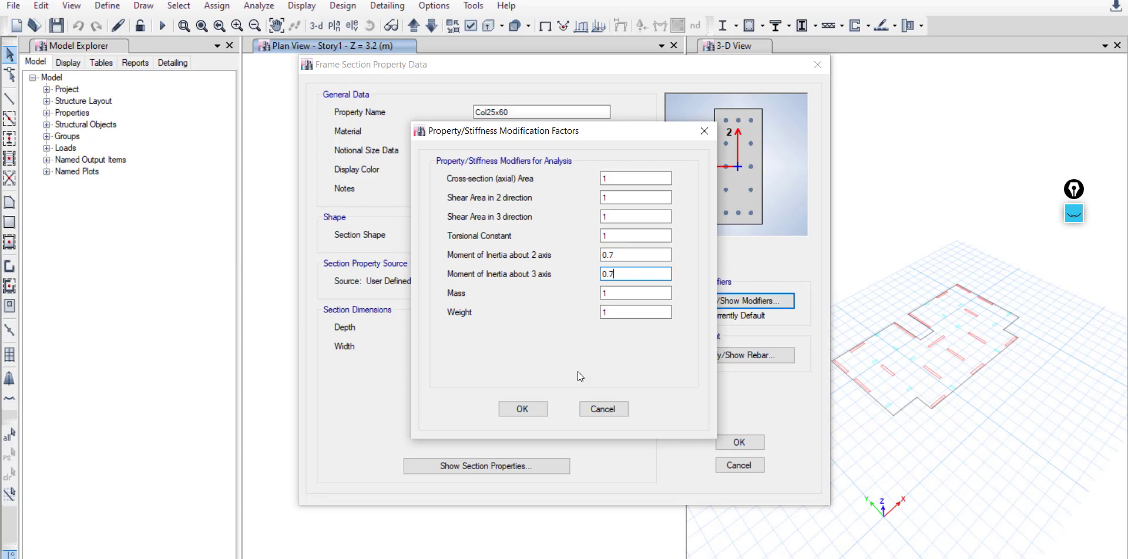
click(520, 409)
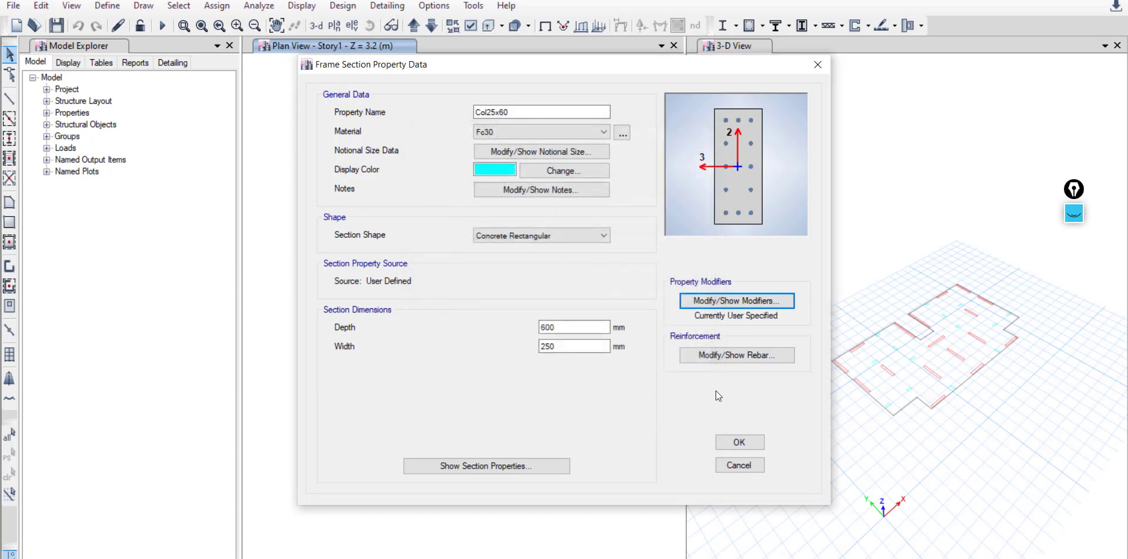
click(706, 353)
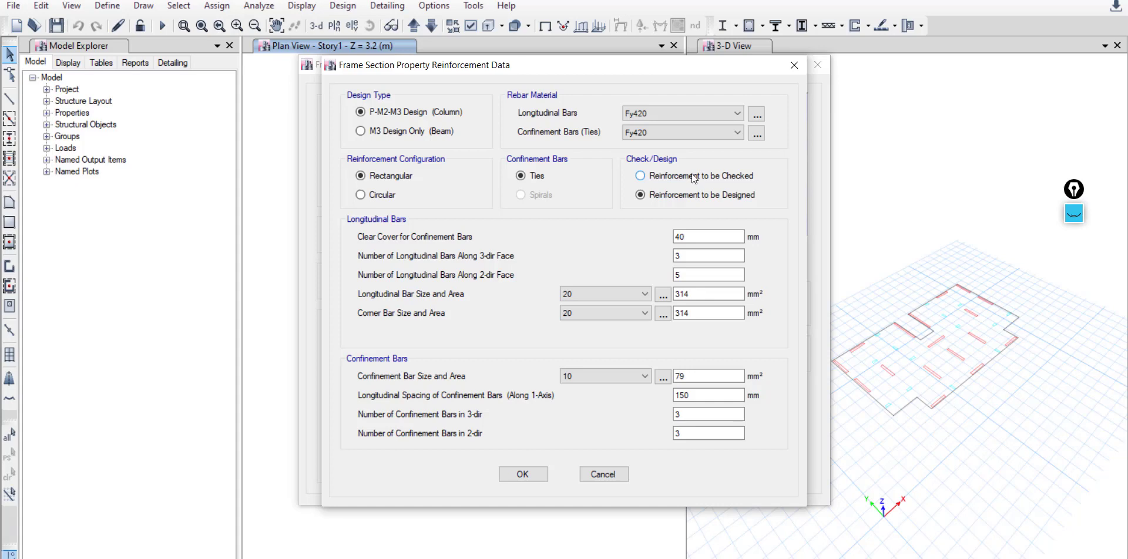
Switch Col25x60 to 'Reinforcement to be Checked', with Fy420 for longitudinal bars and ties
click(718, 175)
click(675, 110)
click(675, 127)
click(650, 132)
click(649, 144)
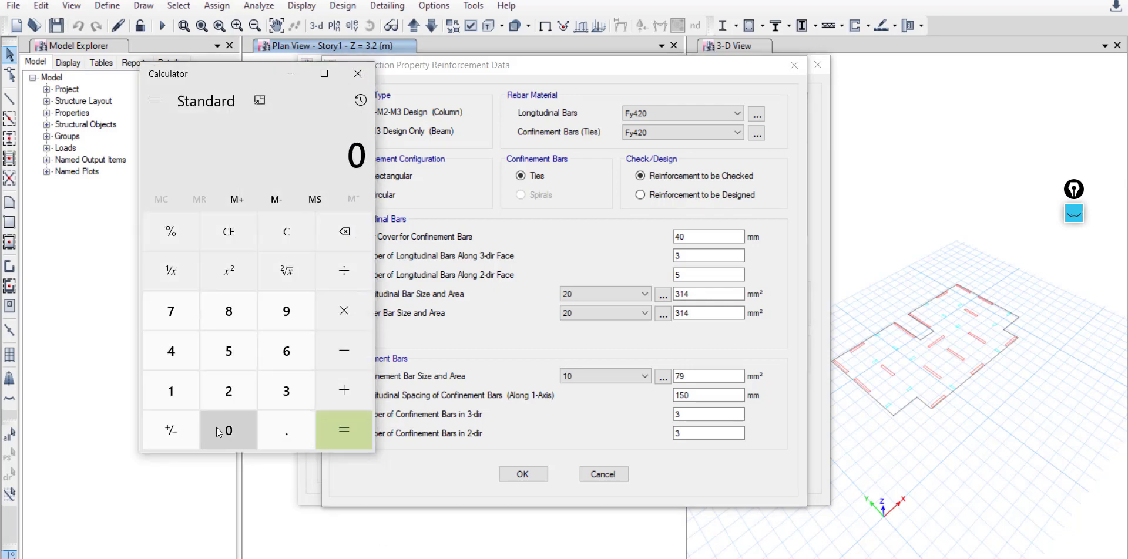
Compute the 1% steel area in Calculator: 0.01 × 250 × 600 = 1500 mm²
click(271, 432)
click(242, 435)
click(176, 392)
click(339, 317)
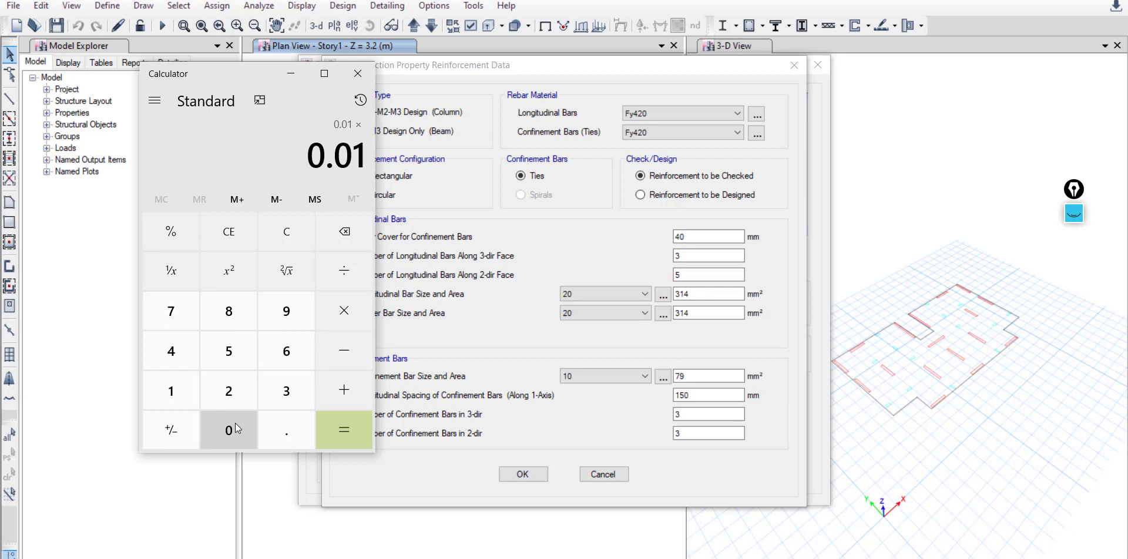
click(229, 392)
click(232, 358)
click(229, 431)
click(344, 311)
click(288, 350)
click(241, 423)
click(240, 423)
click(332, 435)
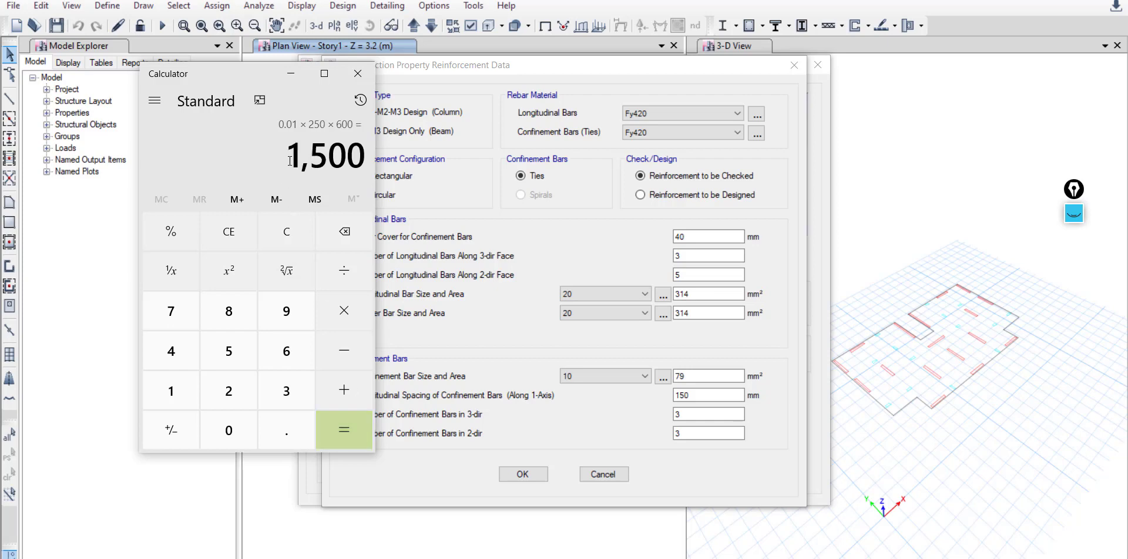
Set the Col25x60 longitudinal and corner bar sizes to 16
drag(256, 82, 191, 82)
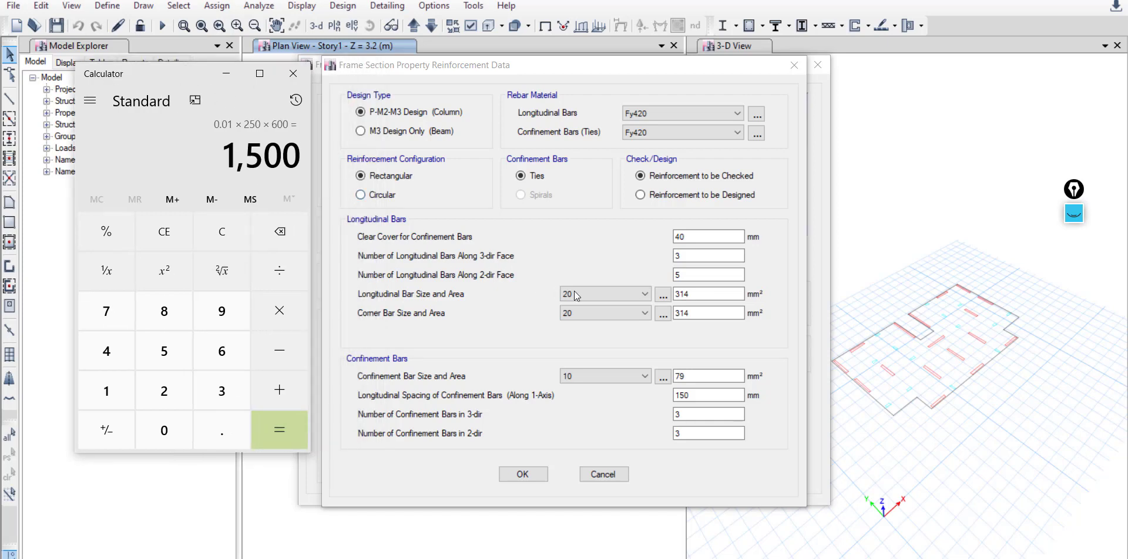
click(612, 292)
click(588, 364)
click(597, 313)
click(592, 379)
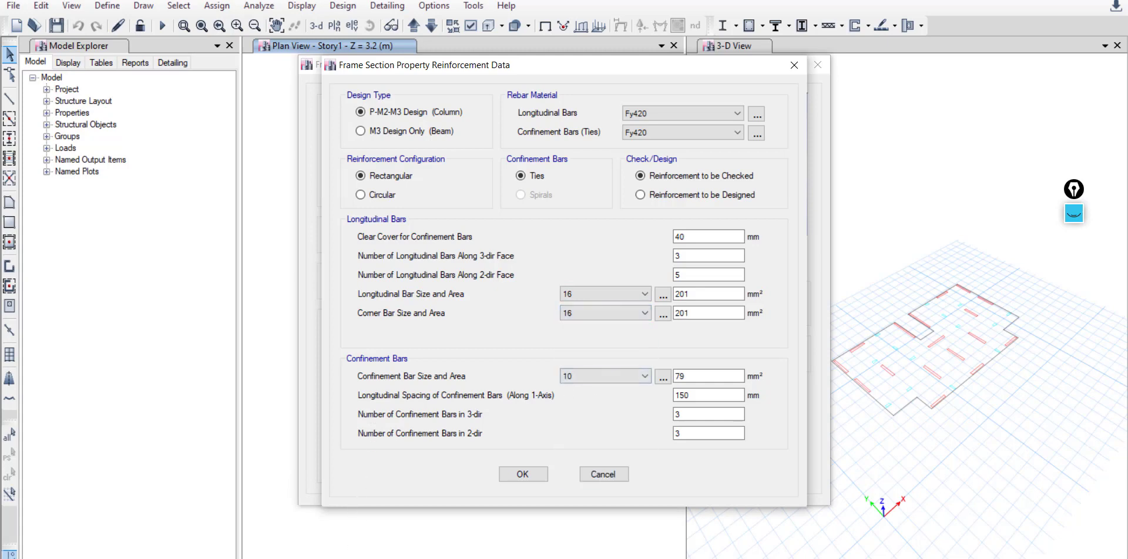
Divide 1500 by the 201 mm² bar area to get about 7.46 bars, then close Calculator
key(alt+Tab)
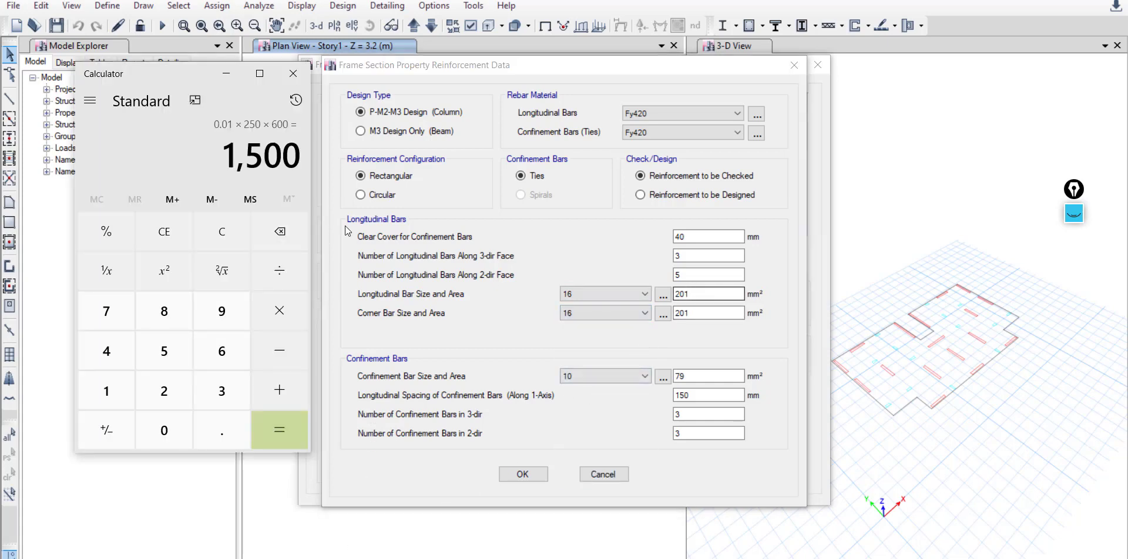
click(279, 270)
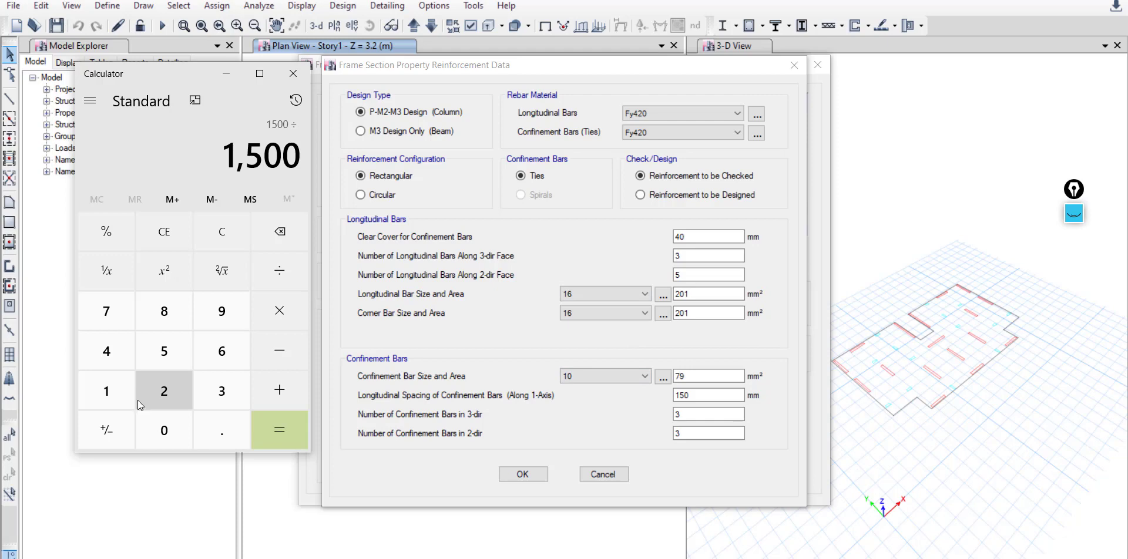
click(154, 400)
click(147, 417)
click(107, 391)
click(279, 432)
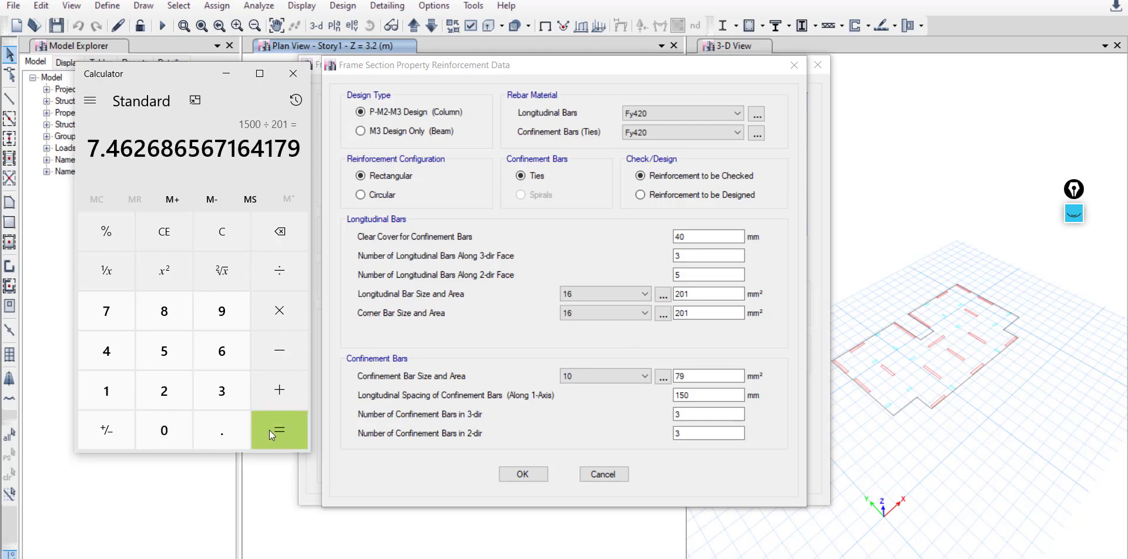
drag(120, 148, 93, 147)
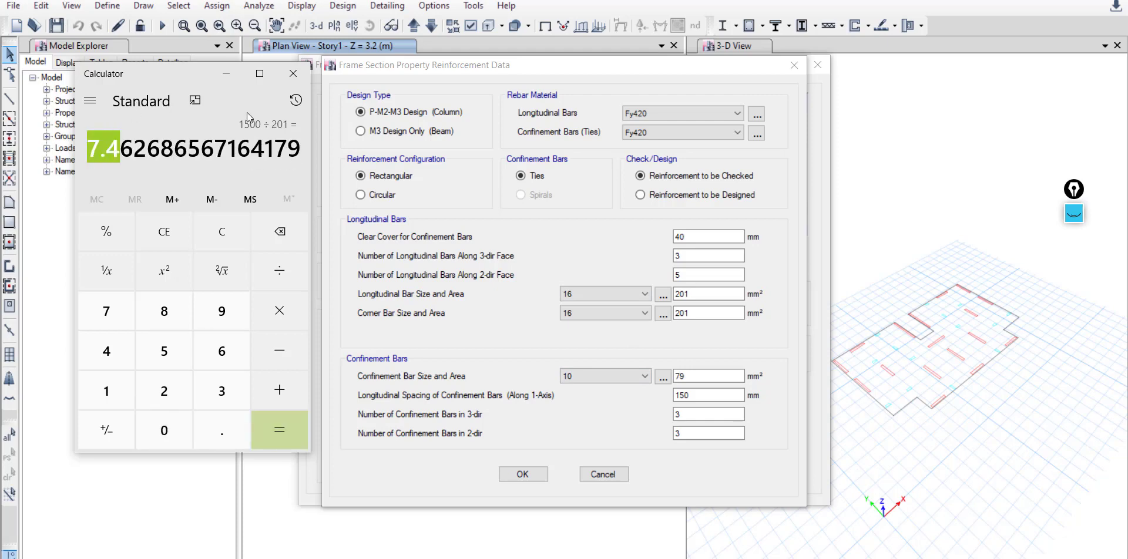
click(293, 73)
click(699, 257)
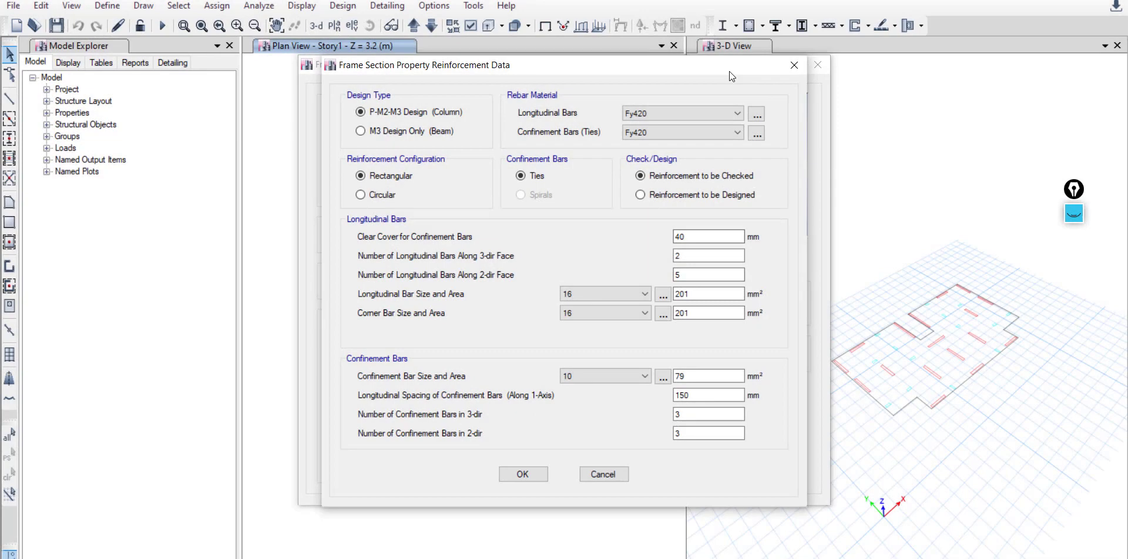
Finish the Col25x60 bar layout with 2 bars on the 3-dir face, keeping size 16
drag(728, 71, 567, 68)
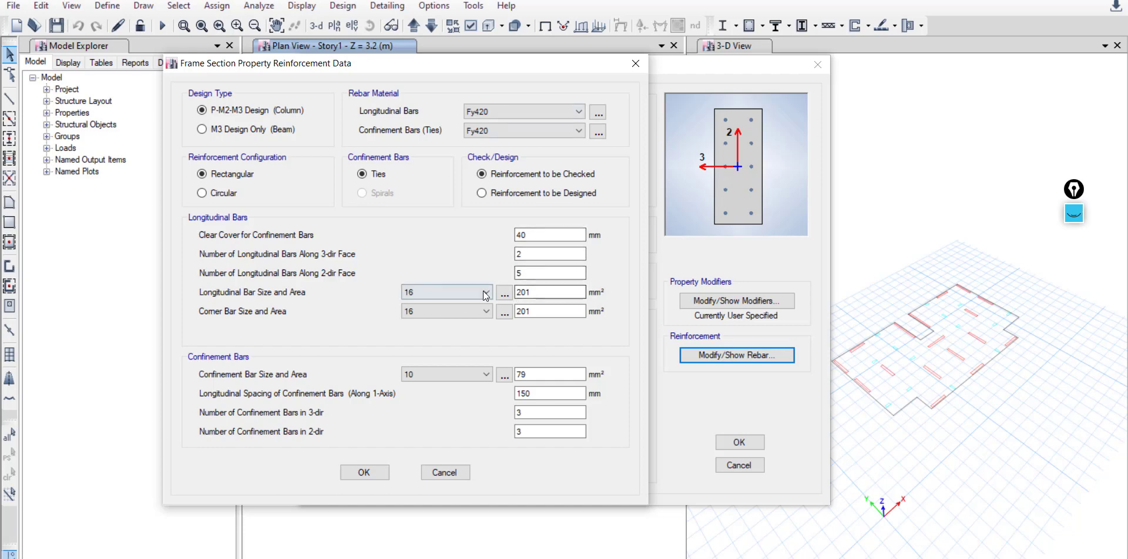
click(460, 295)
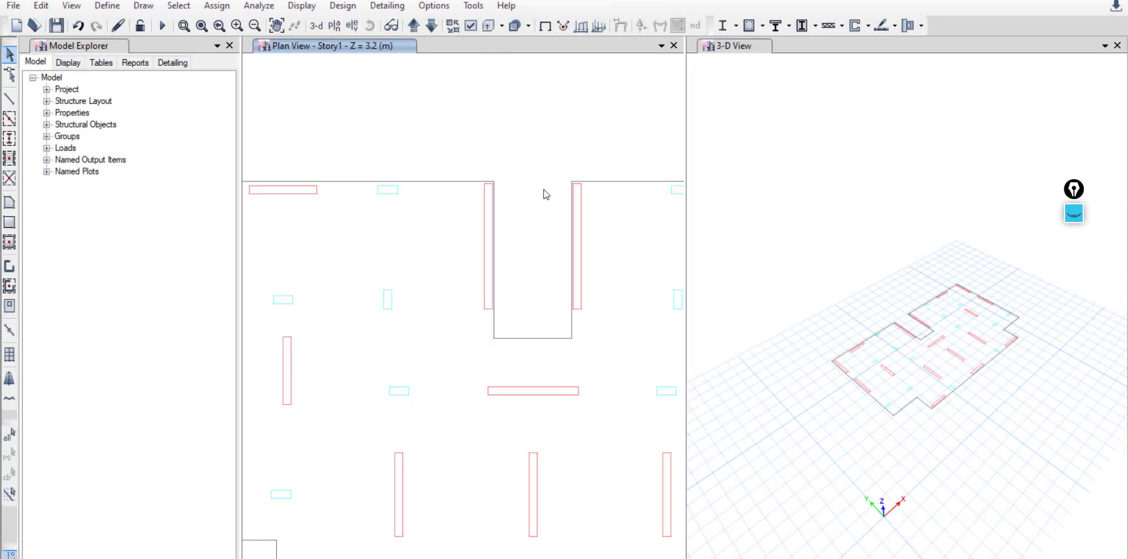
Finish the wall outline at the grid point in the plan view
scroll(477, 196, down, 5)
scroll(449, 248, up, 3)
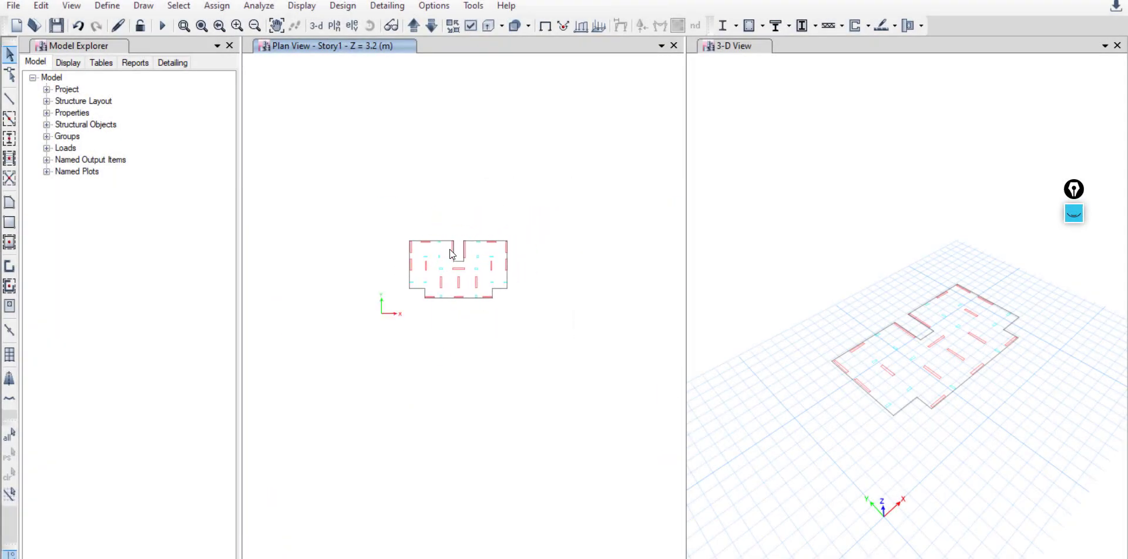
scroll(457, 246, up, 2)
double_click(461, 210)
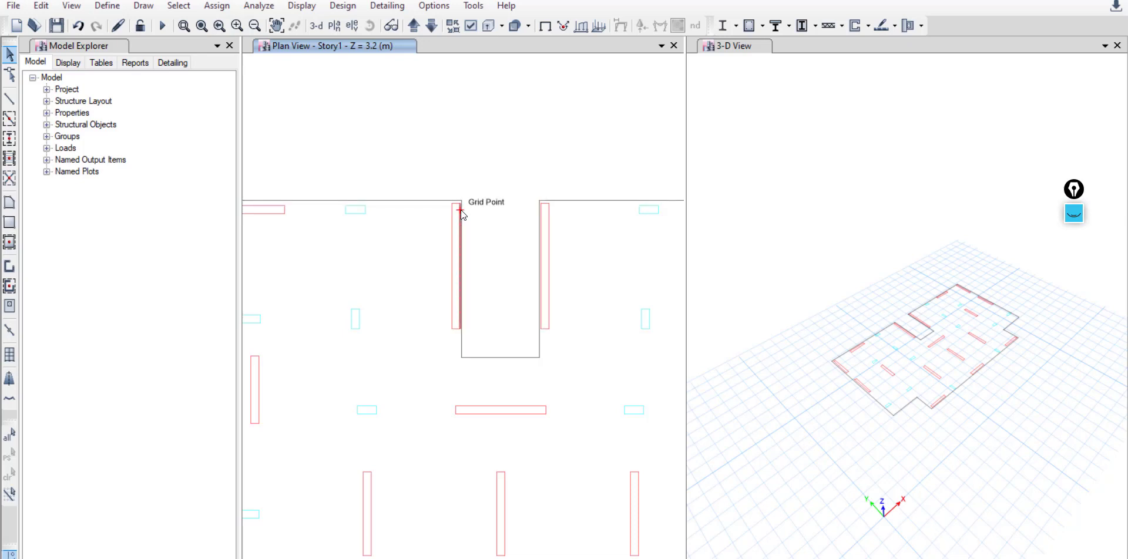
scroll(459, 235, down, 3)
scroll(486, 239, up, 1)
Add a new frame section DB25x60 with depth 600 mm and width 250 mm
click(106, 5)
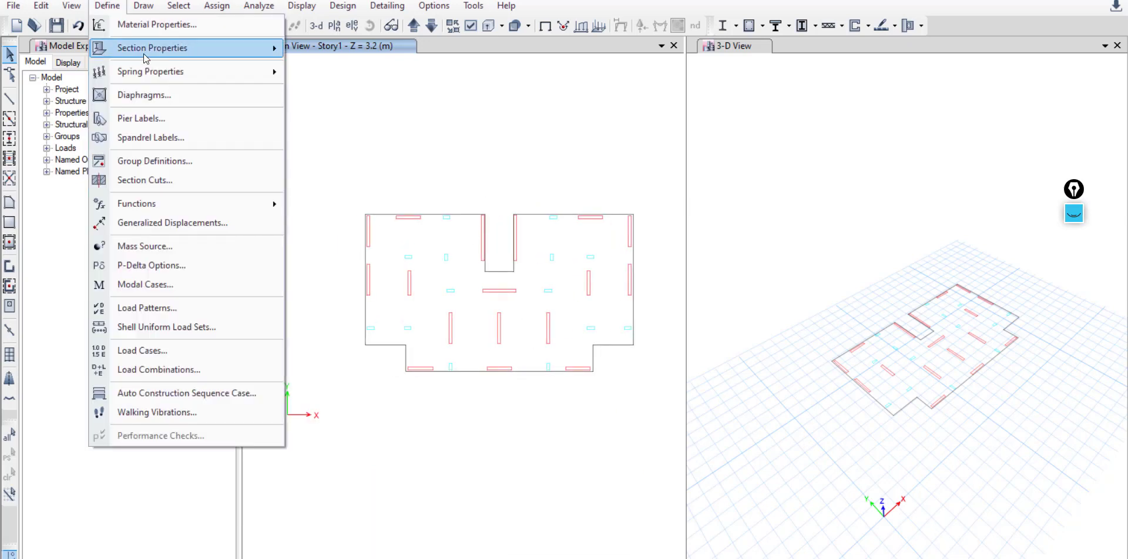
mouse_move(176, 48)
click(331, 50)
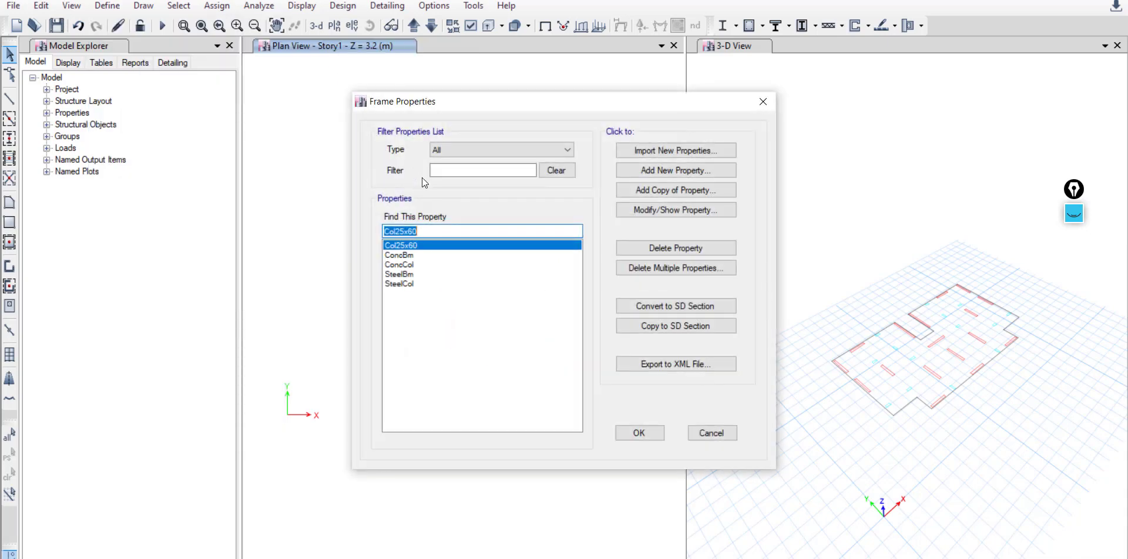
click(634, 170)
key(Escape)
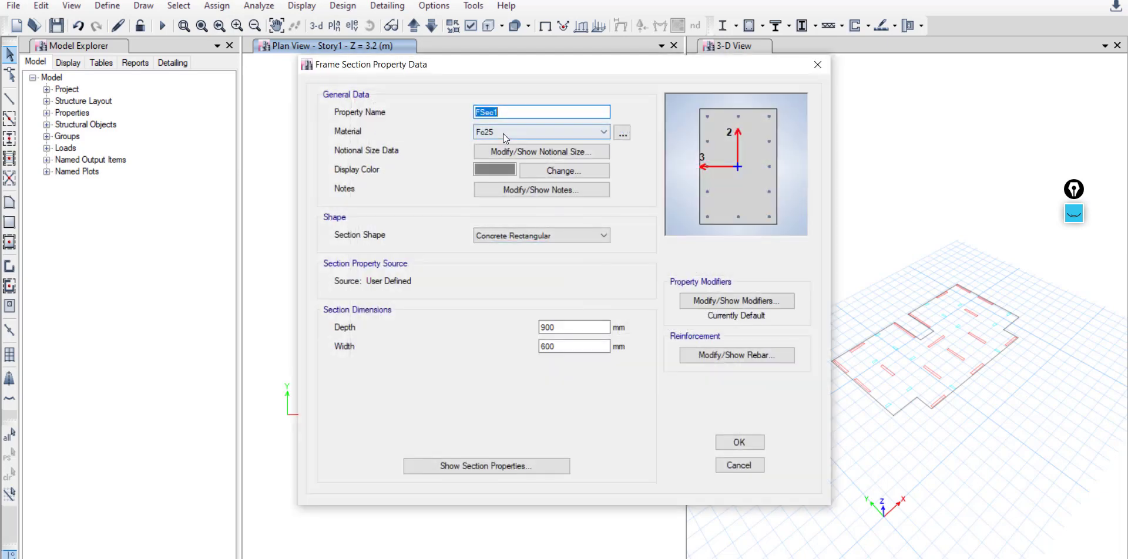
text(DB)
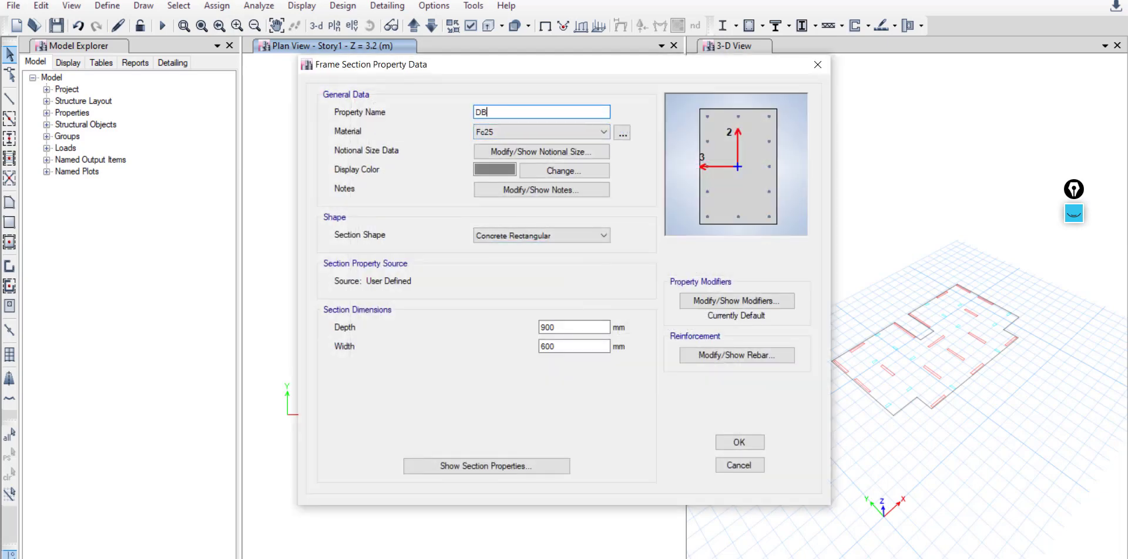
text(25x60)
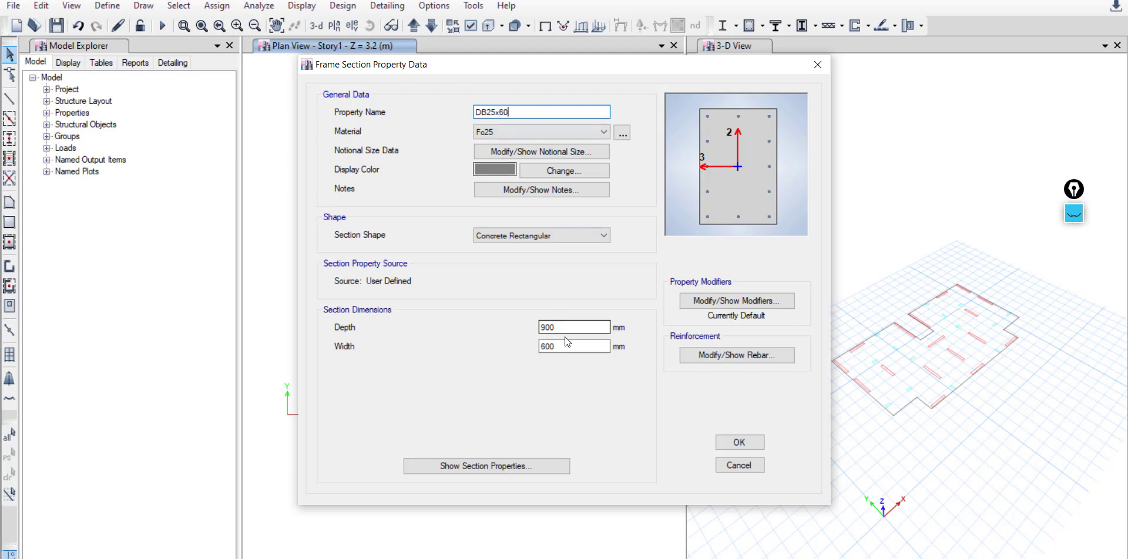
drag(602, 327, 512, 327)
text(600)
key(Tab)
text(250)
click(558, 333)
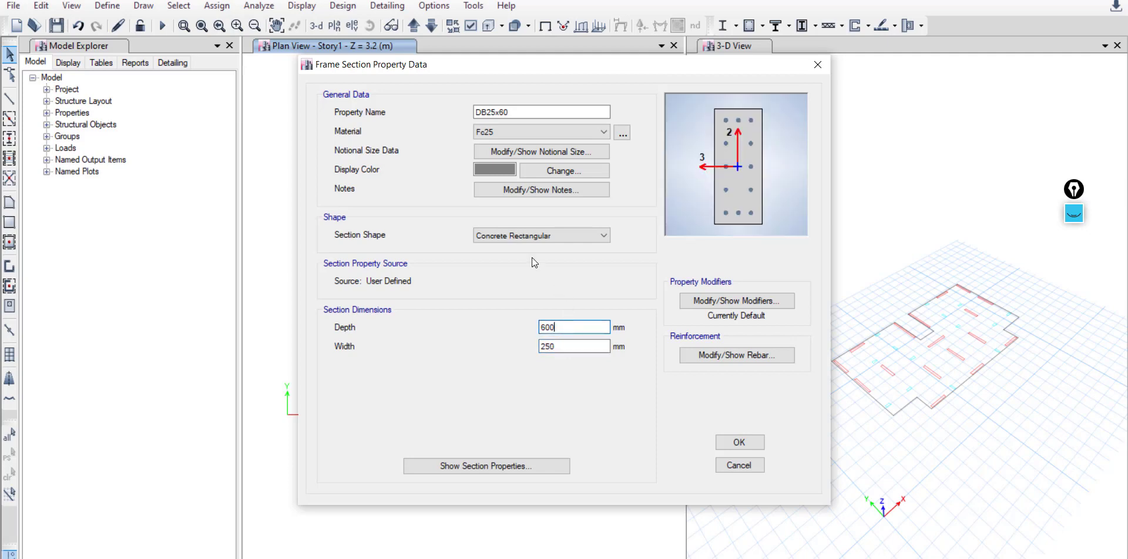
Give the DB25x60 section a green display colour
click(497, 170)
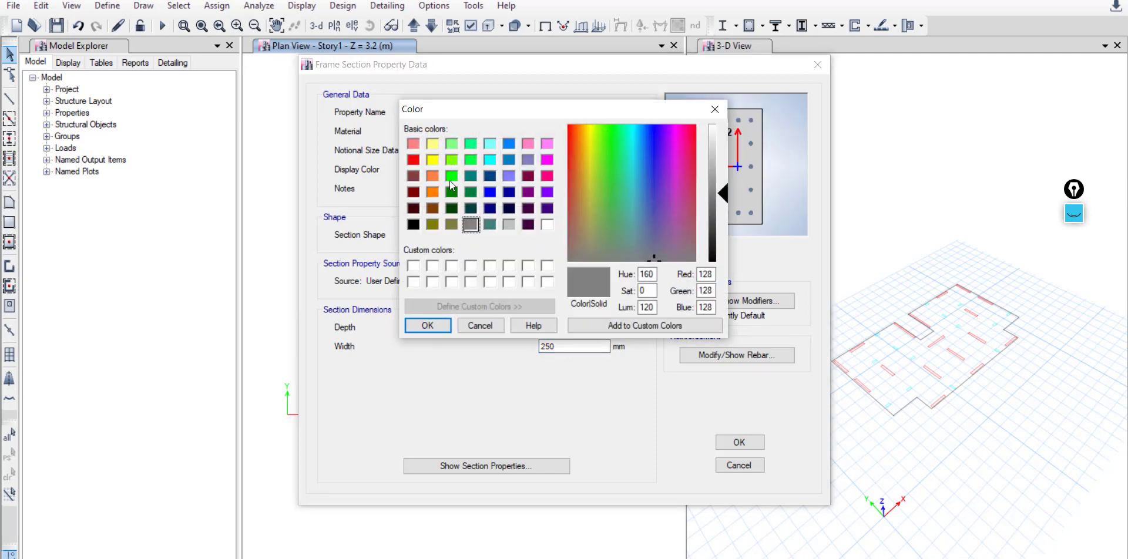
click(451, 176)
click(427, 325)
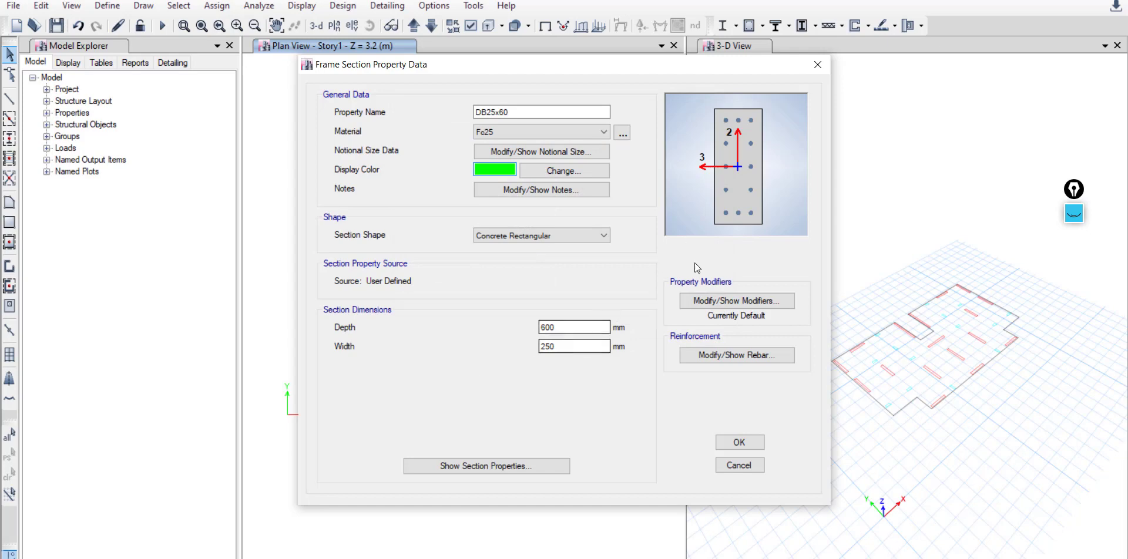
click(712, 305)
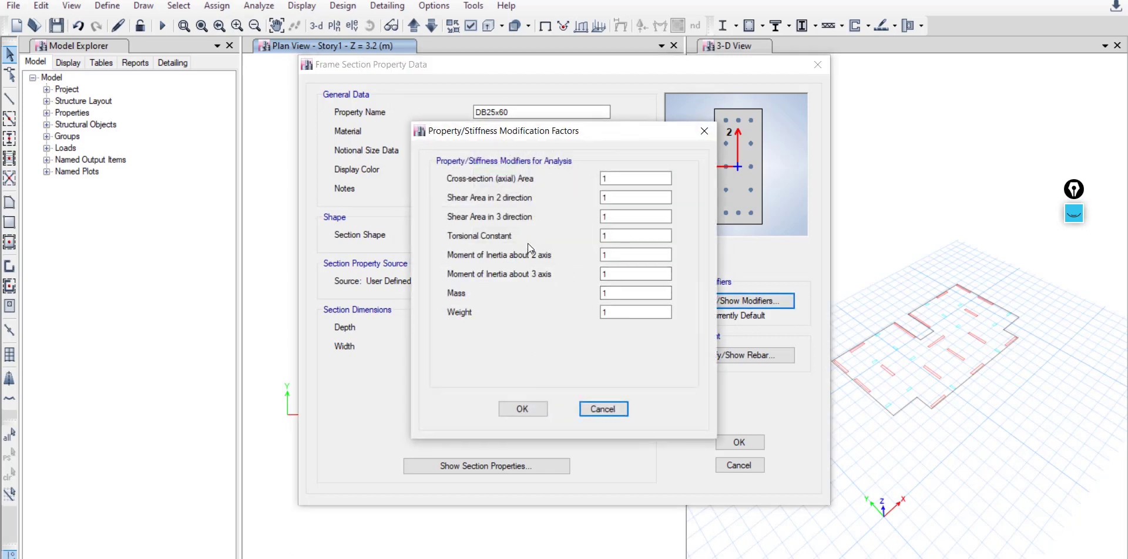
Enter DB25x60 modifiers torsional constant 0.2 and moment of inertia 0.35, per the CSI wiki
double_click(606, 235)
text(0.2)
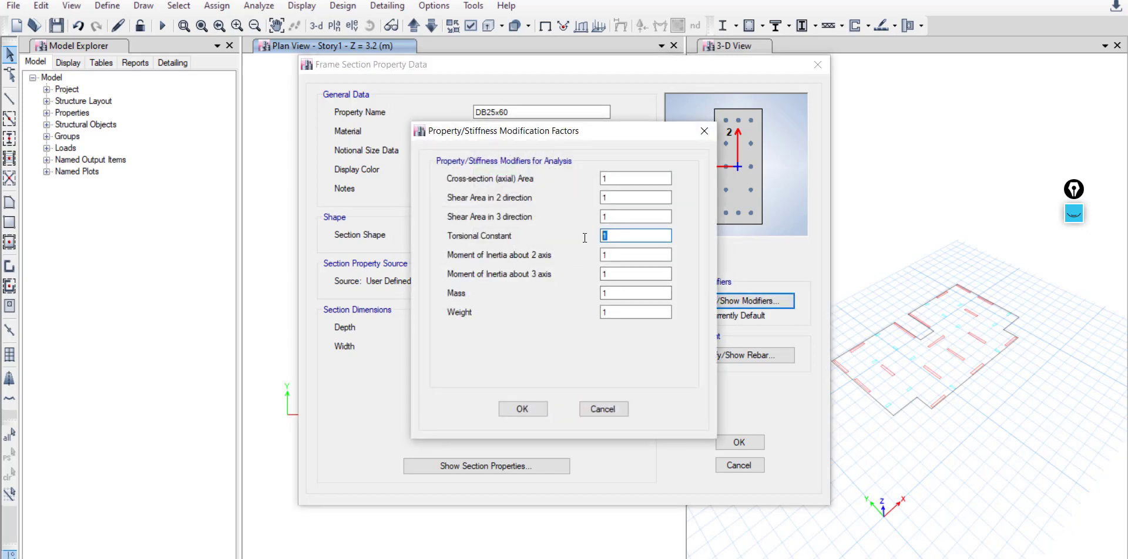
click(652, 255)
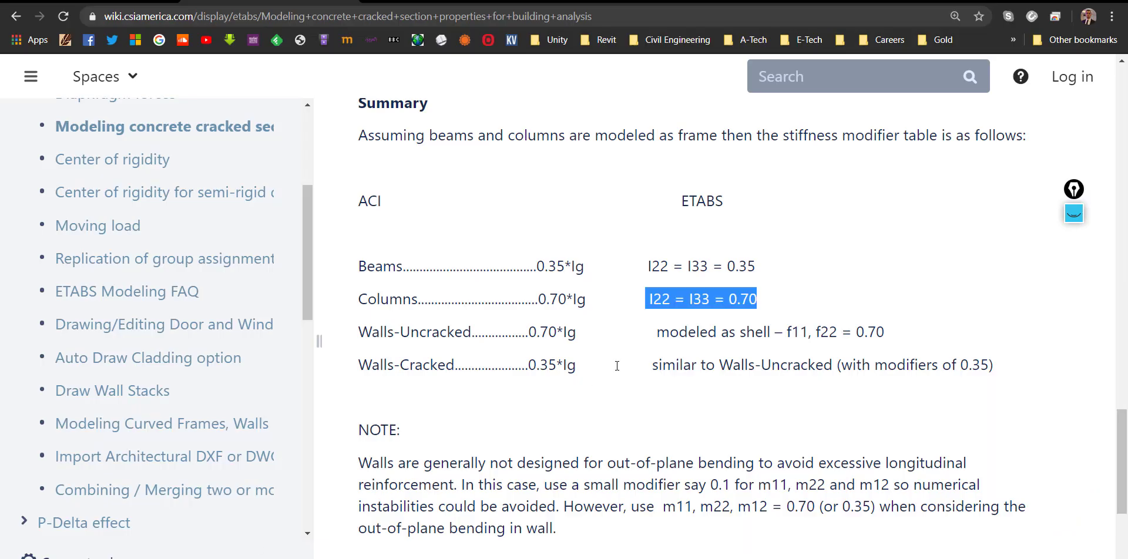
click(649, 309)
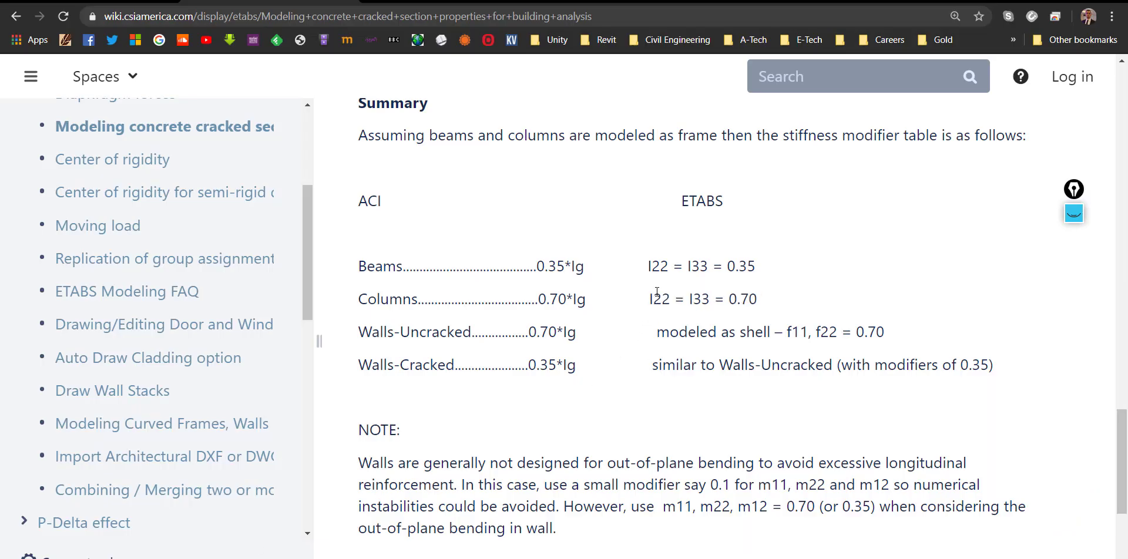
drag(652, 266, 756, 268)
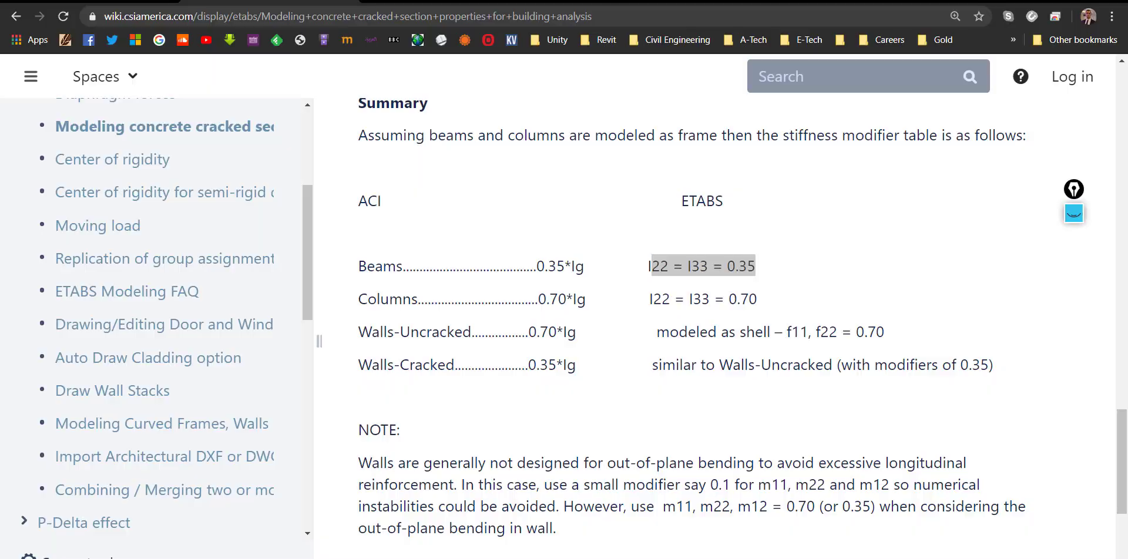
key(alt+Tab)
key(BackSpace)
text(0.35)
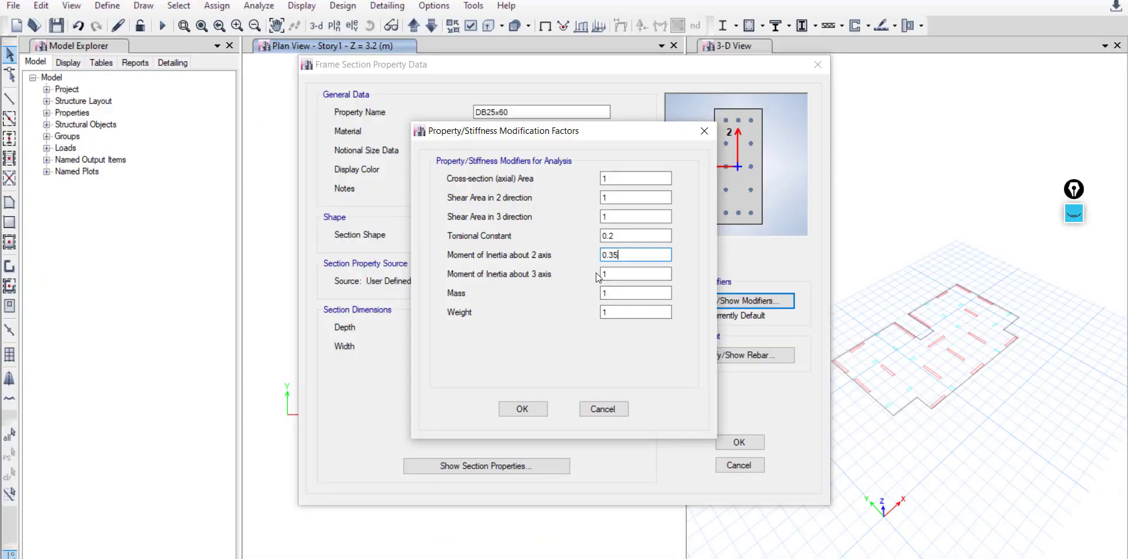
key(Tab)
text(0)
click(534, 408)
Set DB25x60 rebar to M3 Design Only (Beam) and confirm the section
click(699, 355)
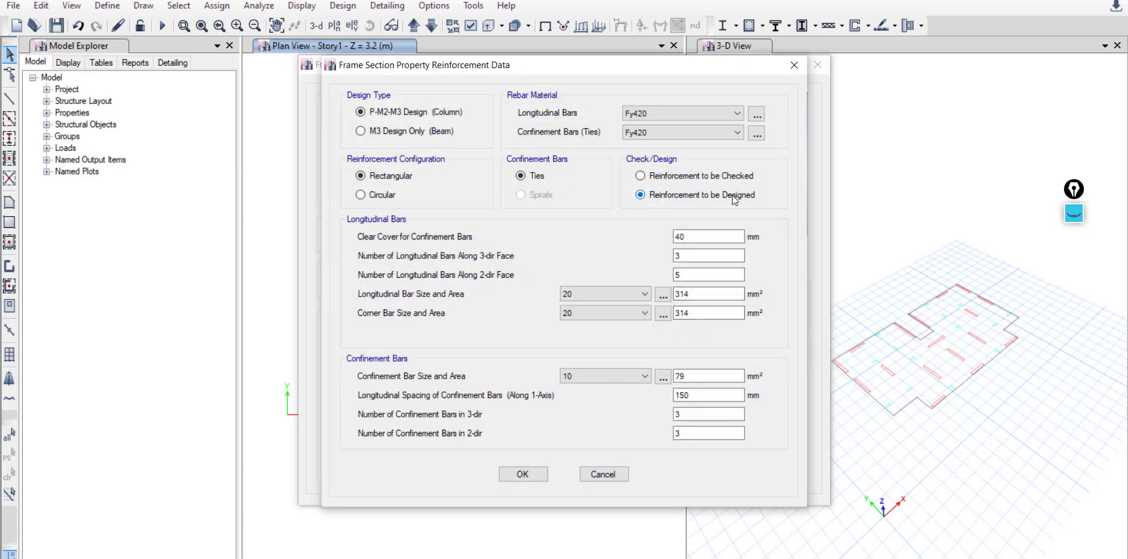
click(393, 132)
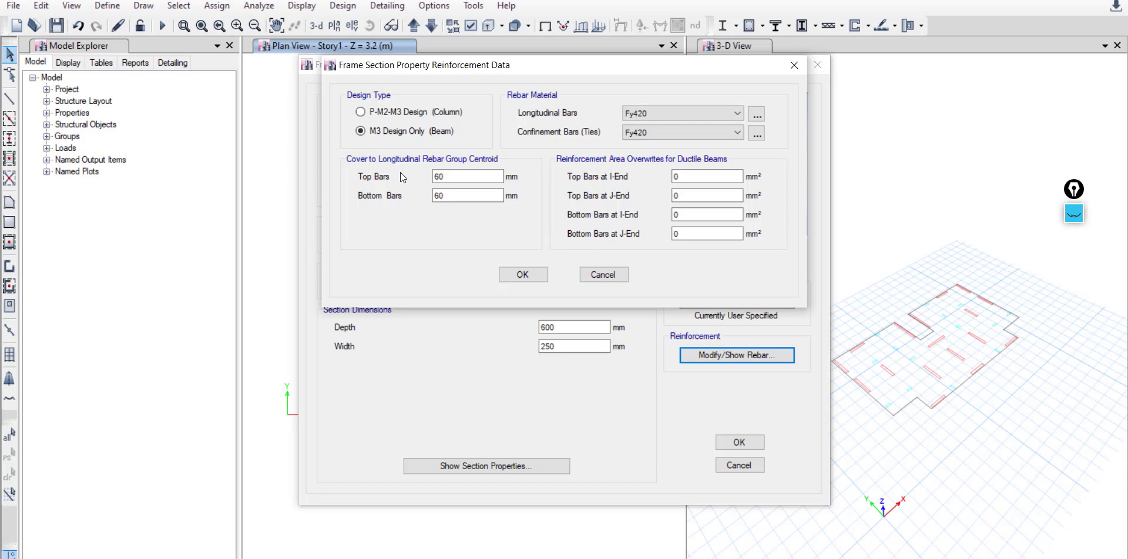
click(531, 272)
click(725, 441)
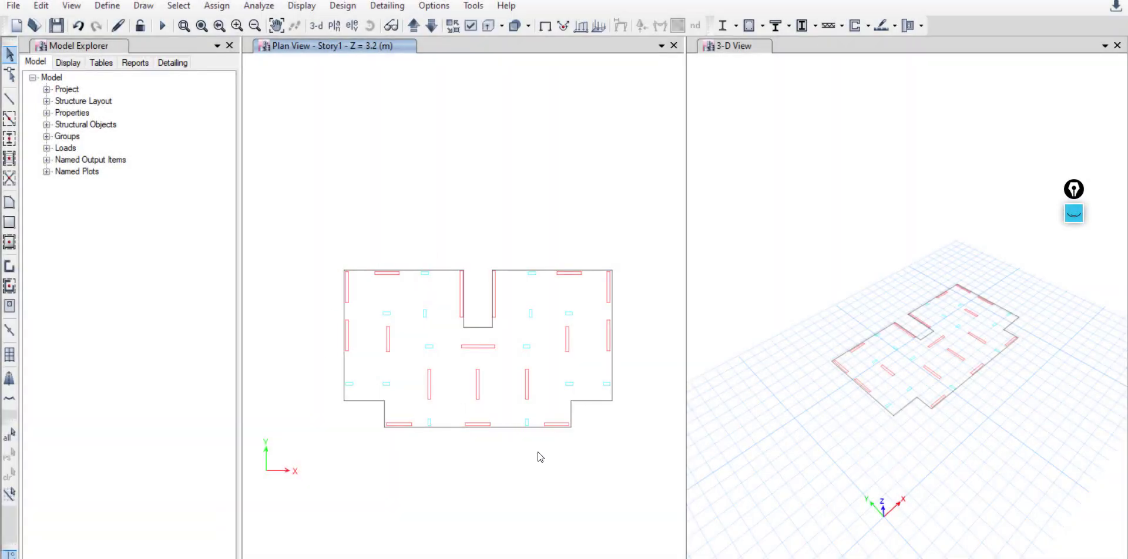
middle_drag(550, 435, 541, 438)
scroll(414, 411, up, 3)
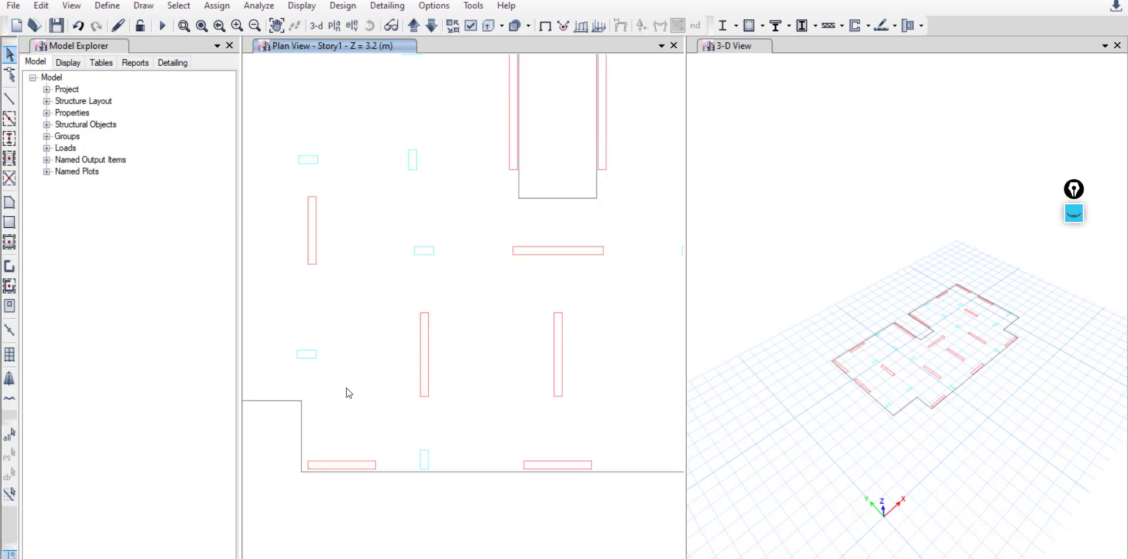
middle_drag(536, 399, 413, 388)
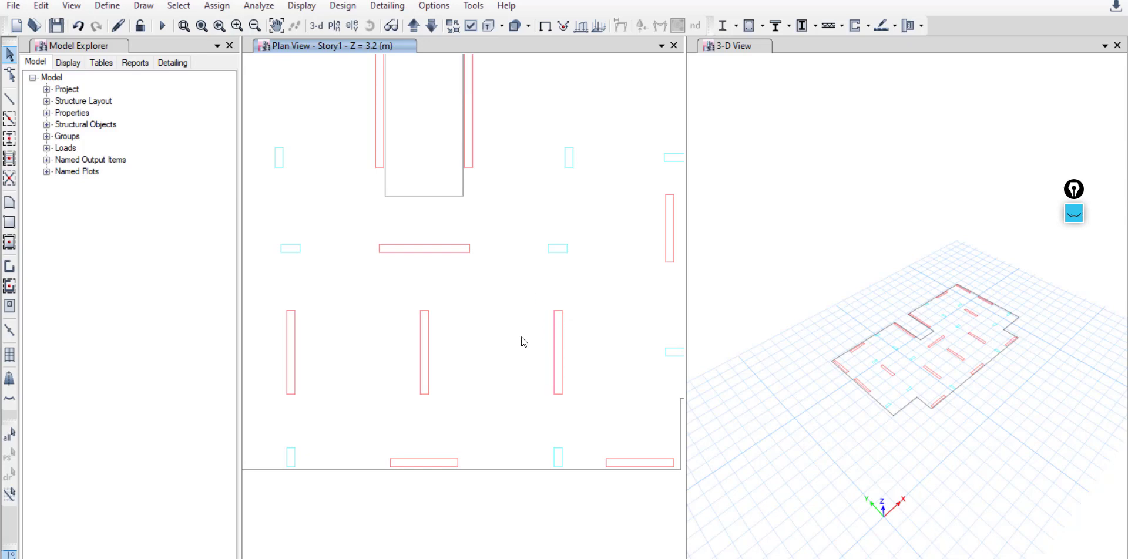
scroll(544, 351, down, 3)
middle_drag(536, 347, 517, 353)
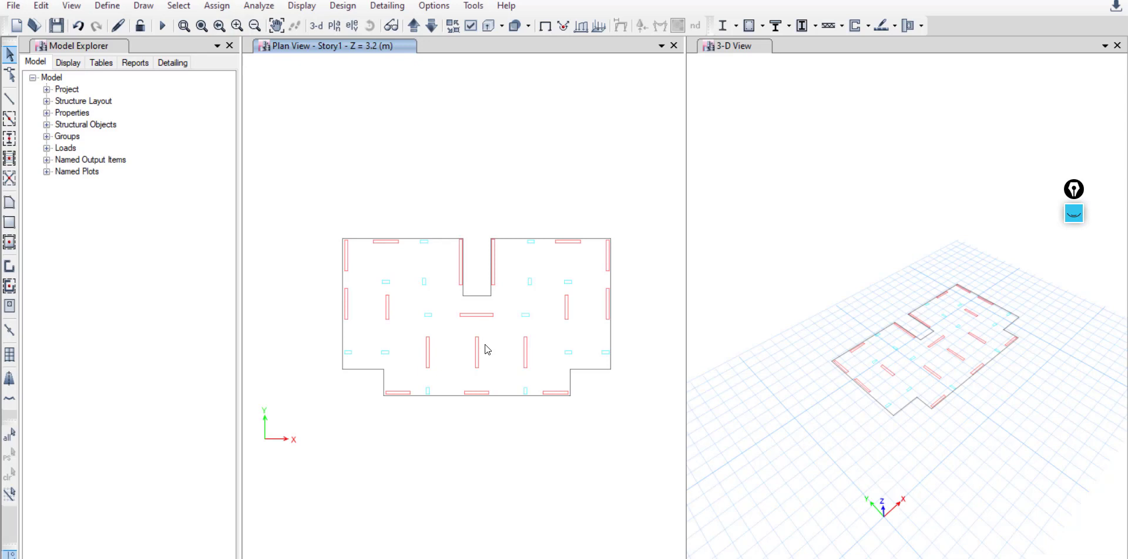
middle_drag(498, 348, 520, 351)
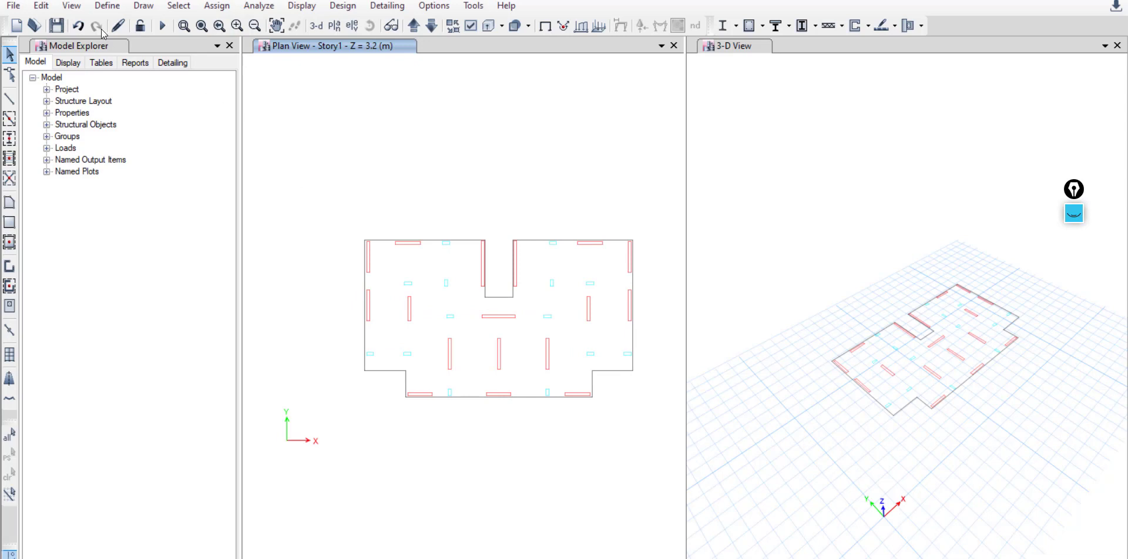
middle_drag(338, 171, 323, 169)
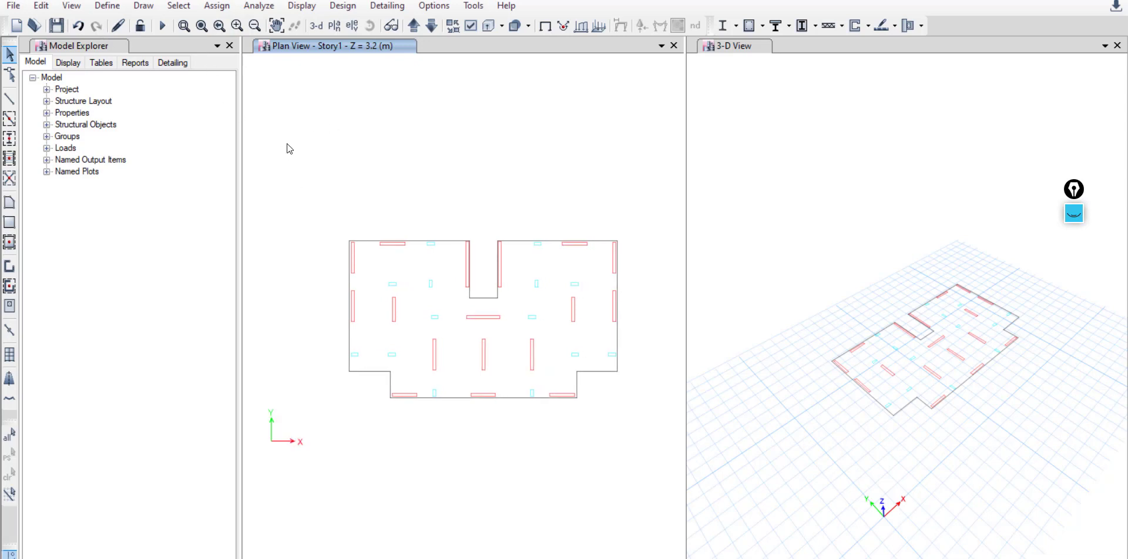
Delete the Plank1 slab section
click(107, 6)
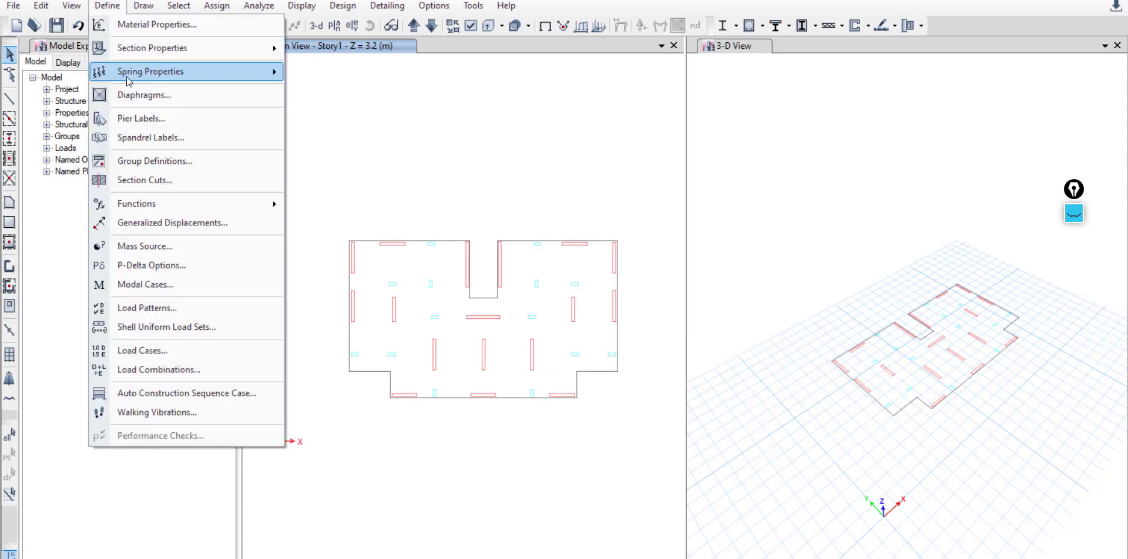
mouse_move(160, 50)
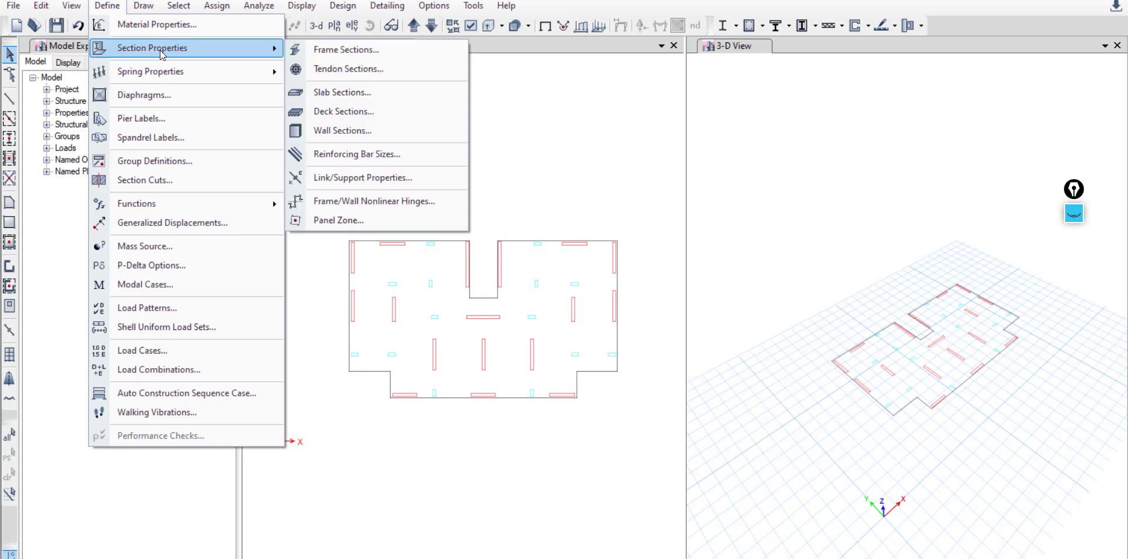
click(366, 107)
drag(551, 179, 495, 181)
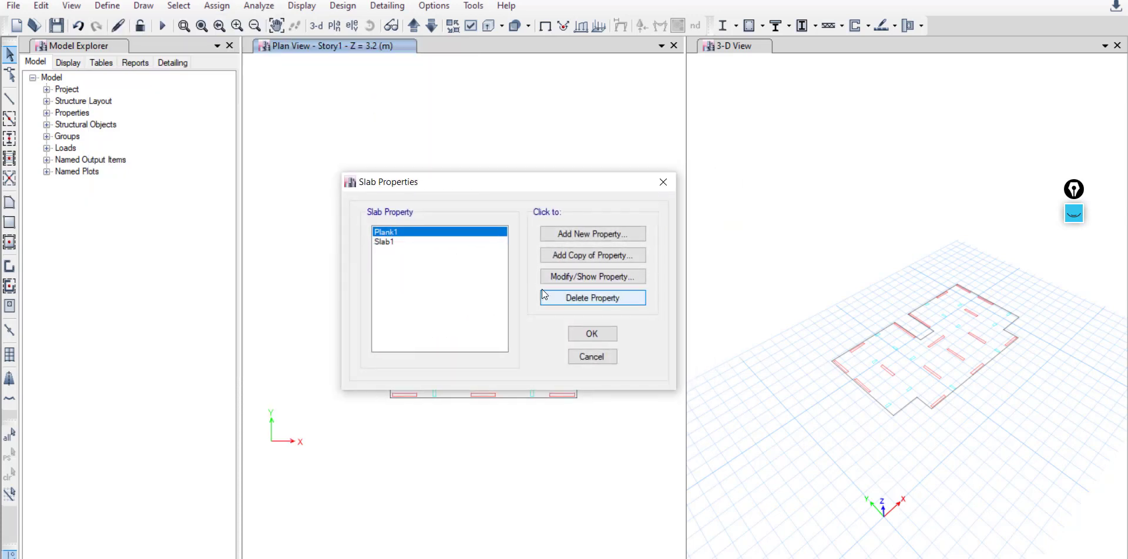
click(570, 300)
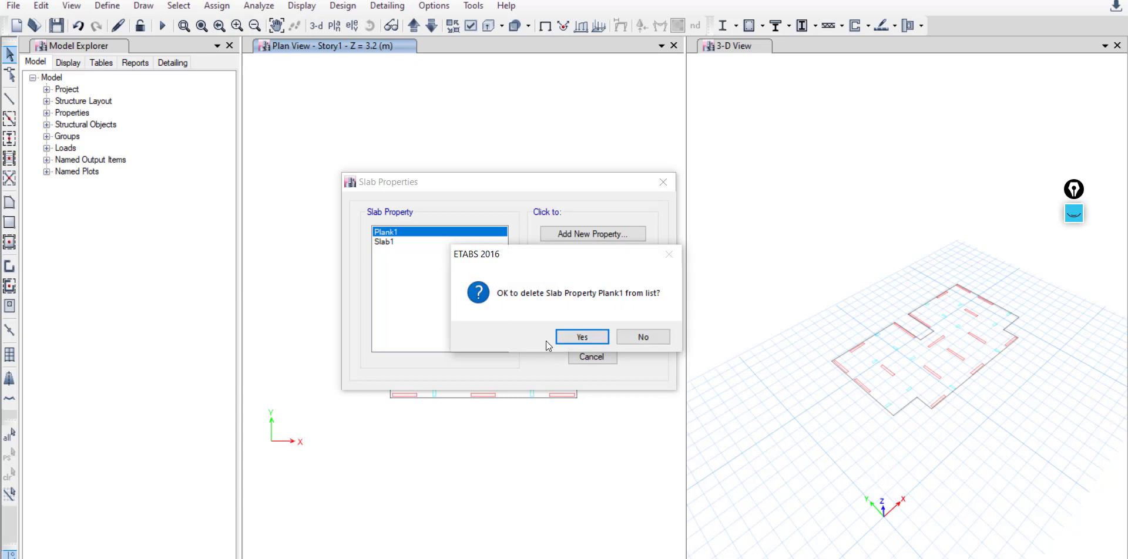
click(575, 336)
Rename slab section Slab1 to Slab22, keeping Fc25 as its material
click(576, 277)
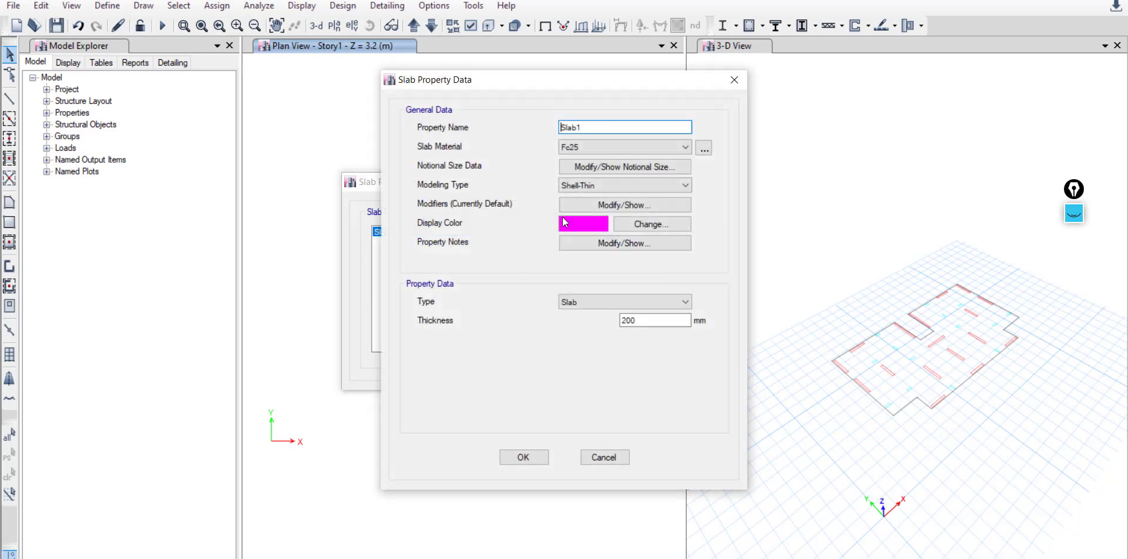
text(22)
click(586, 146)
click(574, 147)
Give Slab22 a silver display colour and a 220 mm thickness
click(591, 224)
drag(520, 112, 363, 174)
click(256, 204)
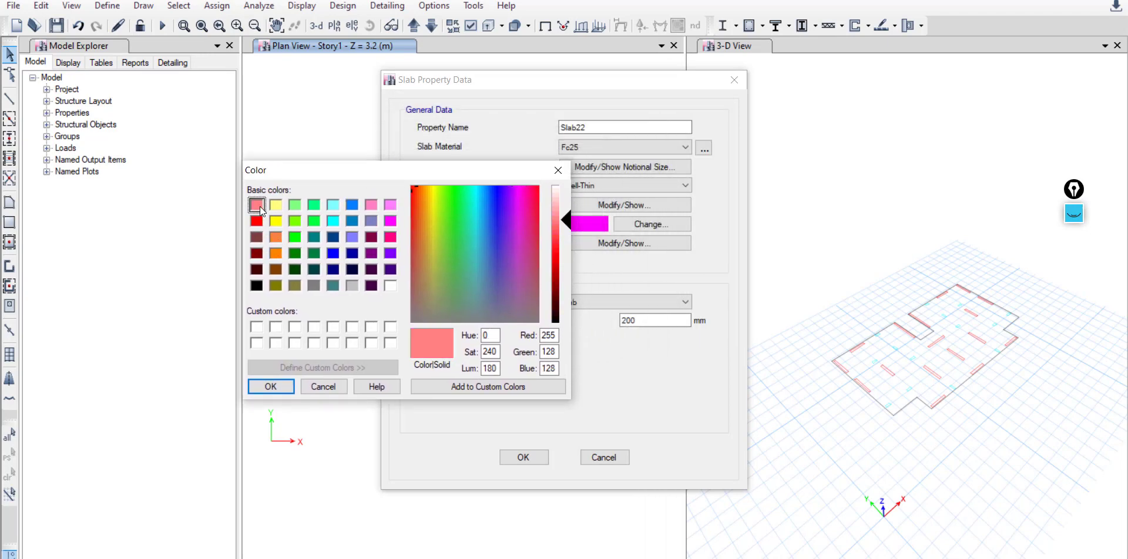
click(256, 237)
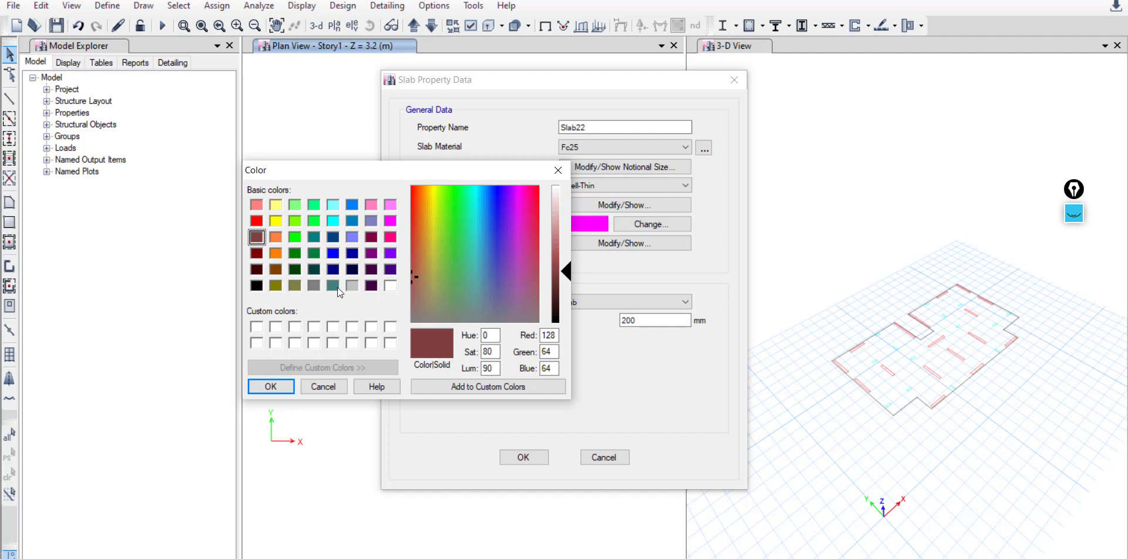
click(352, 286)
click(271, 386)
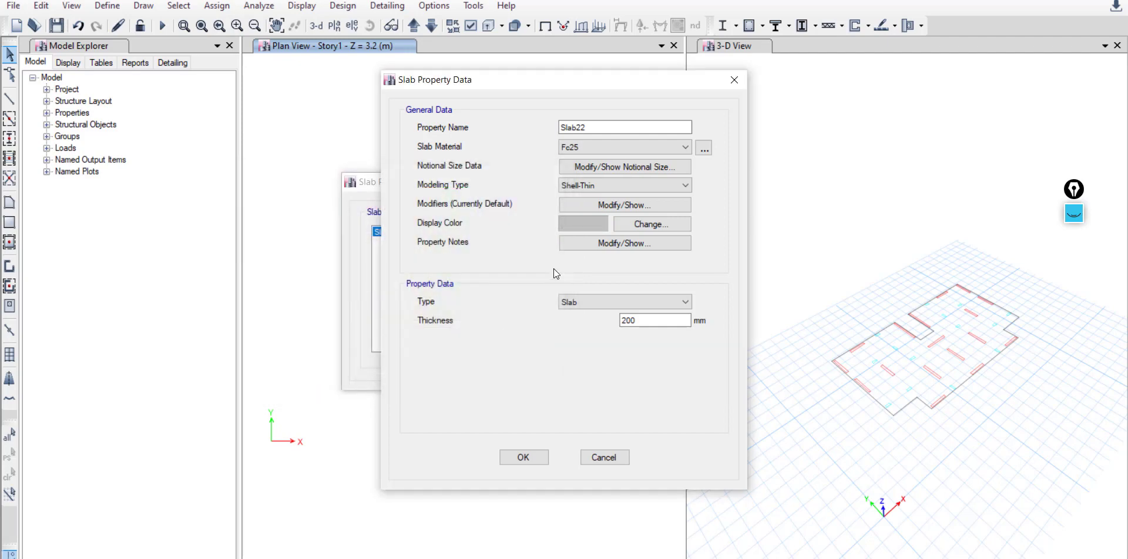
drag(646, 320, 599, 322)
text(220)
Look up the flat slab 0.25*Ig cracked-section factor on the CSI wiki
click(565, 205)
drag(508, 142, 445, 132)
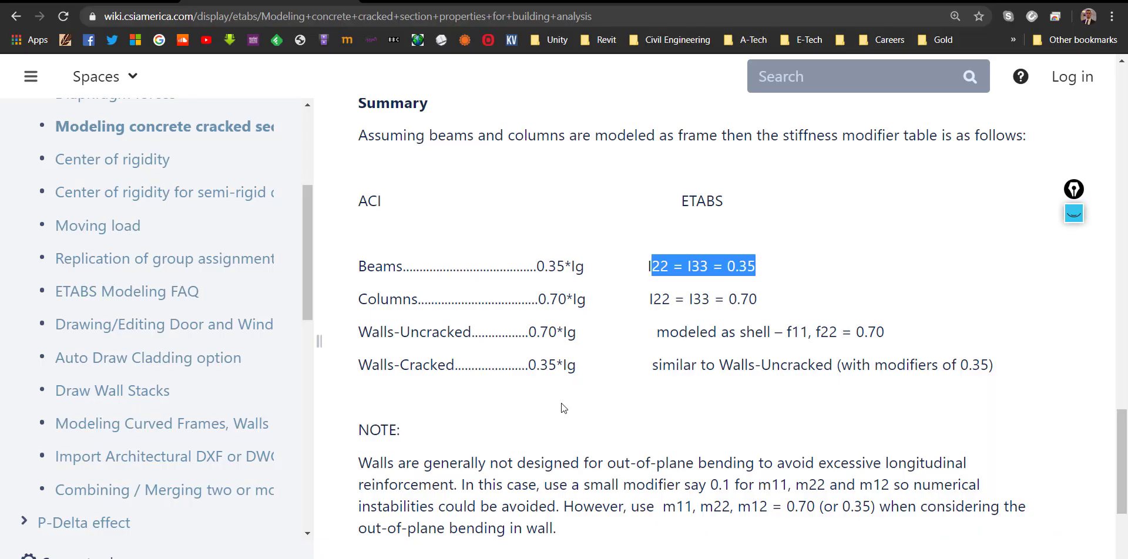
click(584, 322)
scroll(505, 338, down, 3)
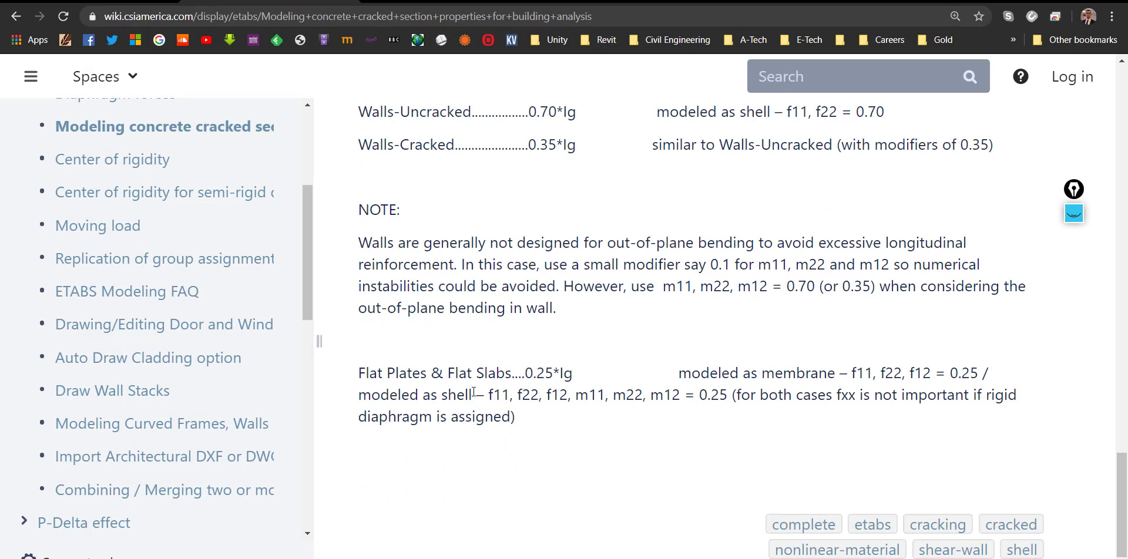
drag(504, 374, 590, 383)
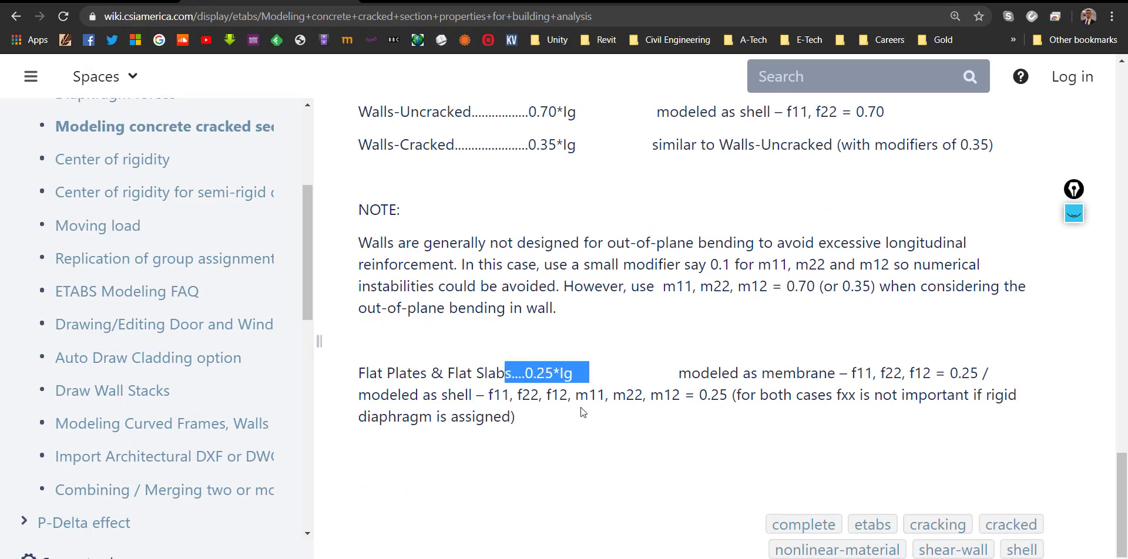
drag(909, 374, 853, 379)
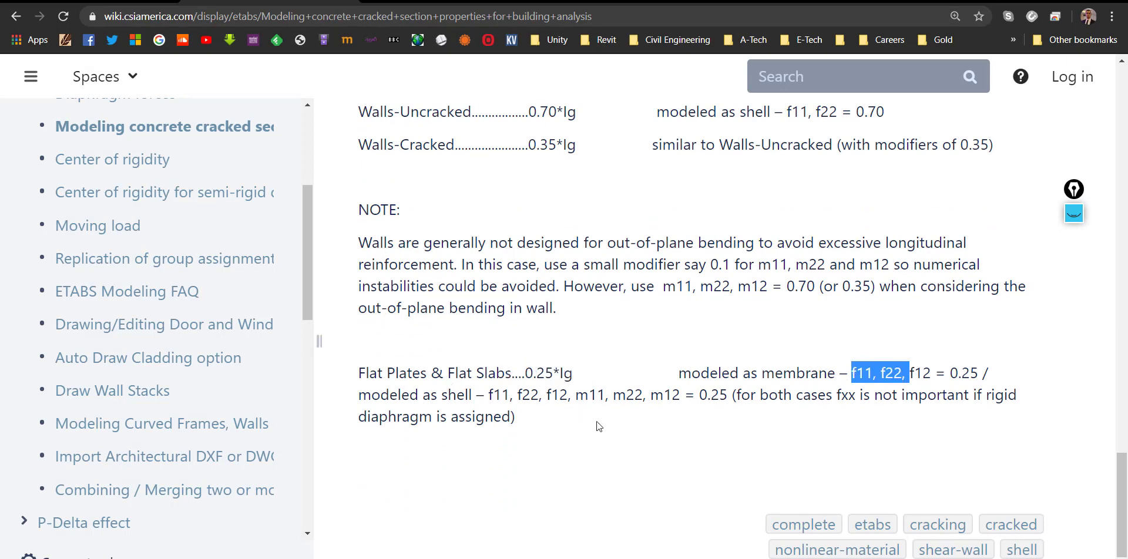
drag(359, 397, 728, 398)
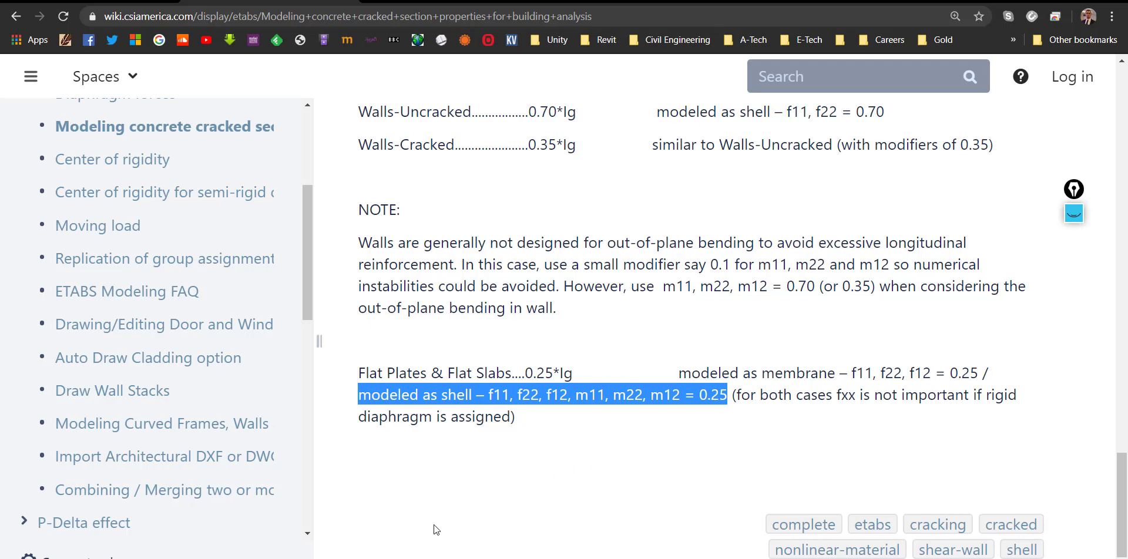
Set the Slab22 membrane modifiers f11, f22 and f12 to 0.25
key(alt+Tab)
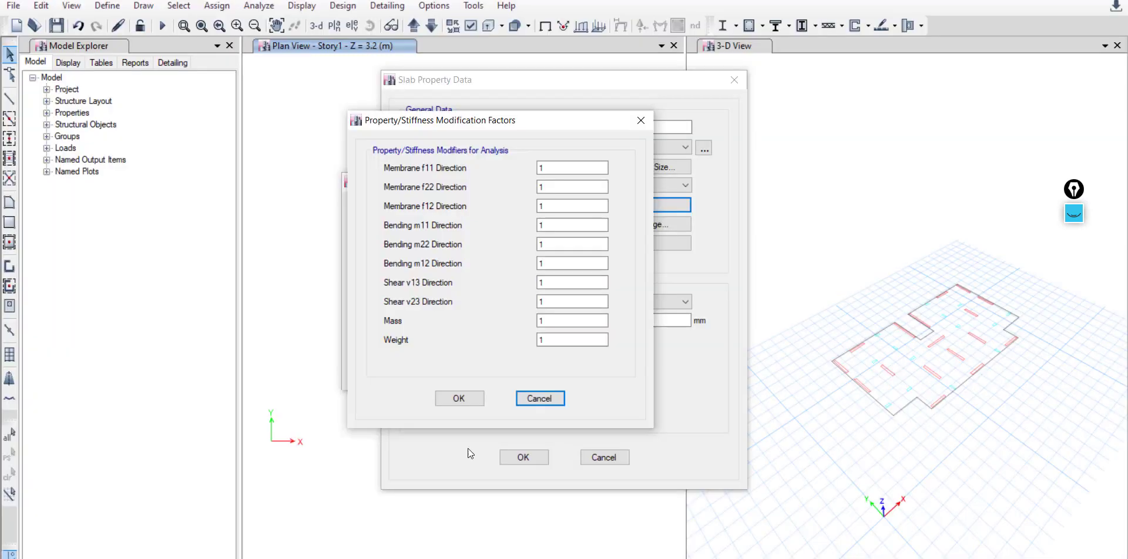
double_click(540, 168)
text(0.3)
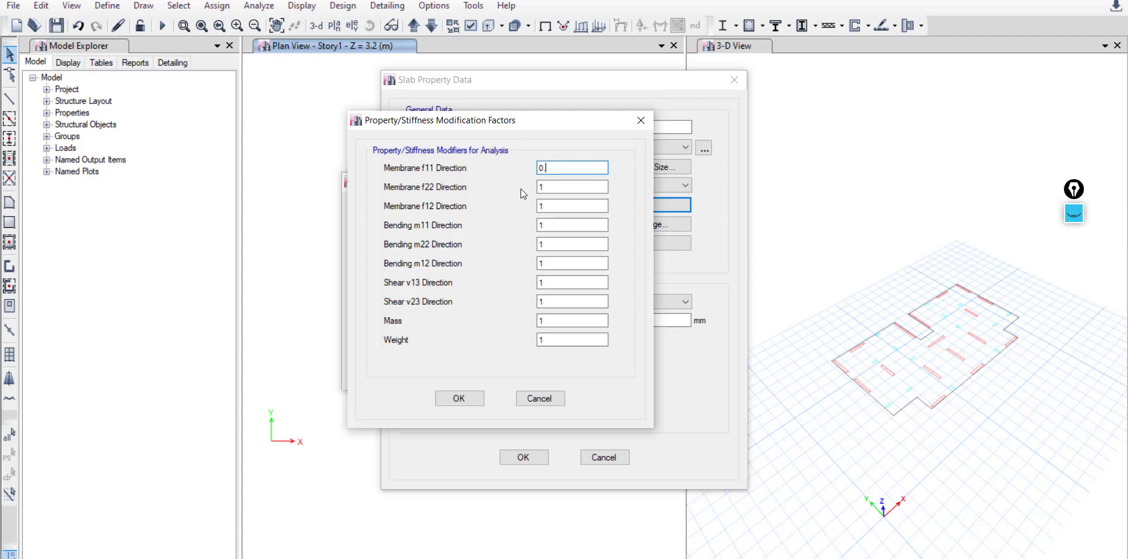
drag(563, 168, 537, 171)
key(ctrl+c)
double_click(543, 186)
key(ctrl+v)
click(558, 206)
double_click(558, 206)
key(ctrl+v)
Set the Slab22 bending modifiers m11, m22 and m12 to 0.25
double_click(560, 225)
key(ctrl+v)
click(554, 241)
double_click(554, 244)
key(ctrl+v)
double_click(552, 263)
key(ctrl+v)
Confirm the Slab22 modifiers and property, then save the model
click(459, 398)
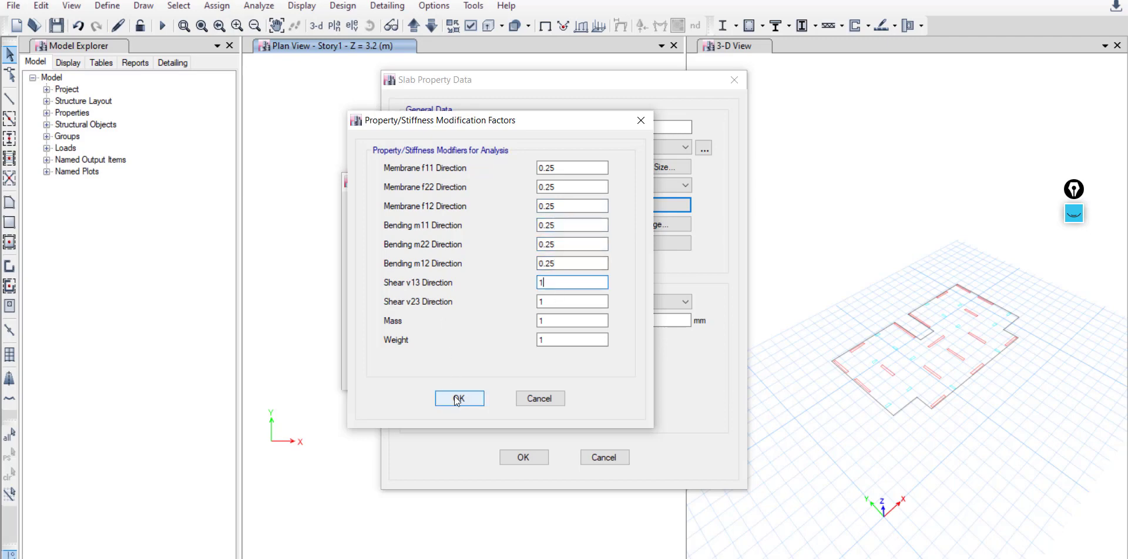
click(528, 458)
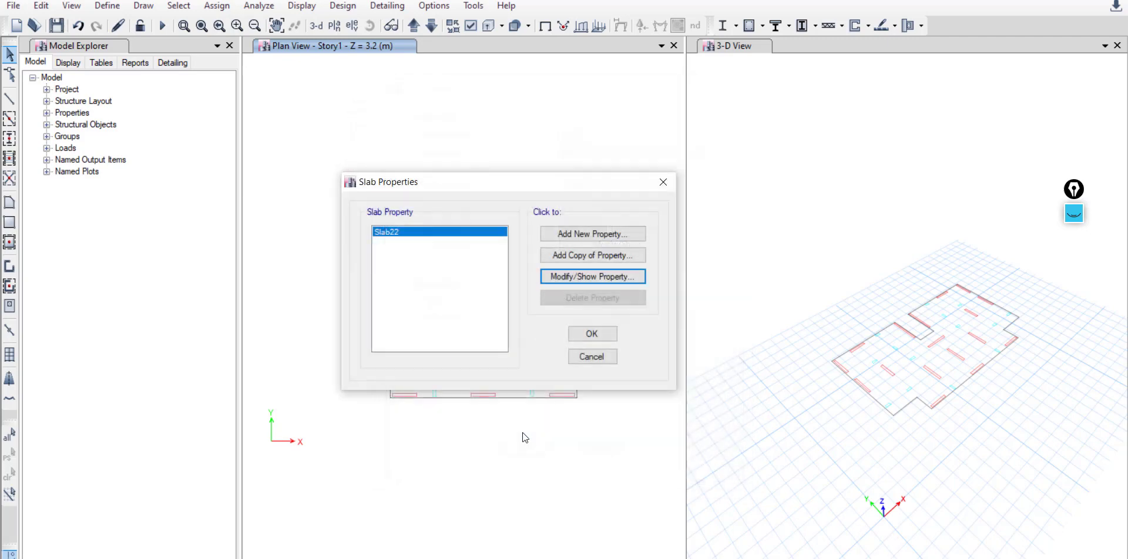
click(592, 334)
click(56, 25)
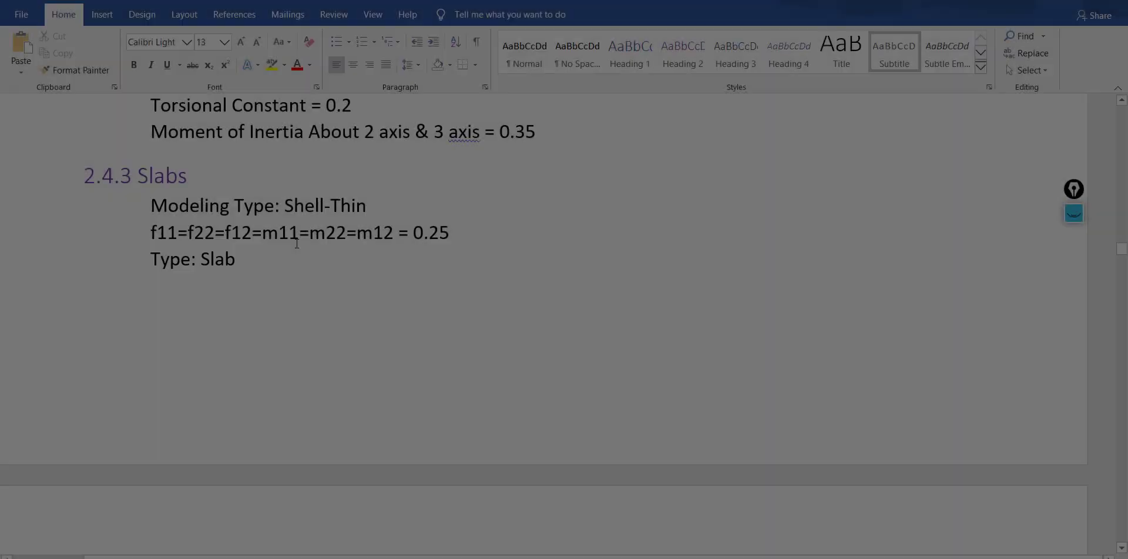
scroll(289, 277, down, 4)
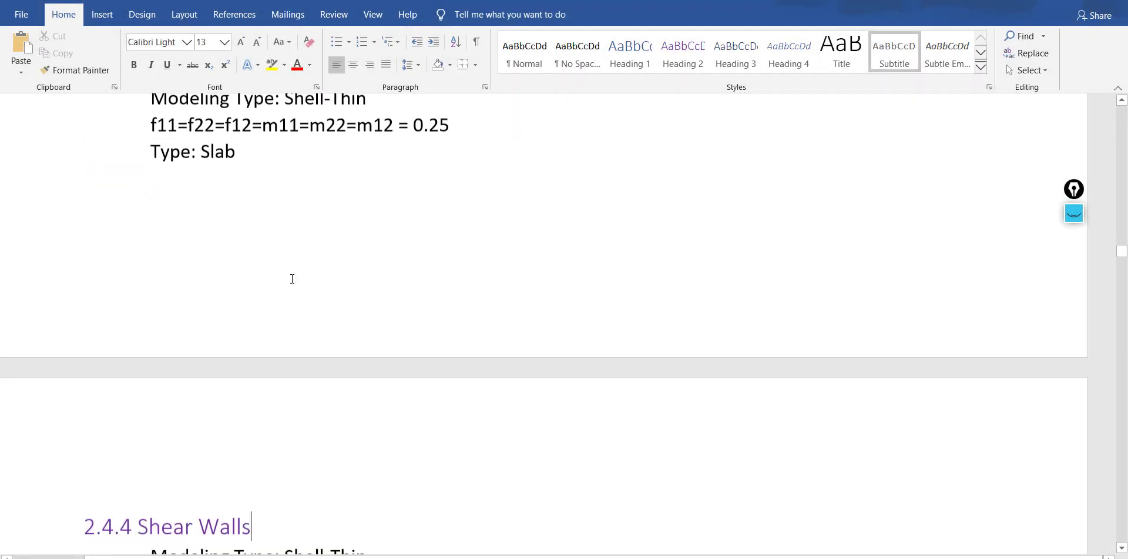
drag(142, 367, 267, 366)
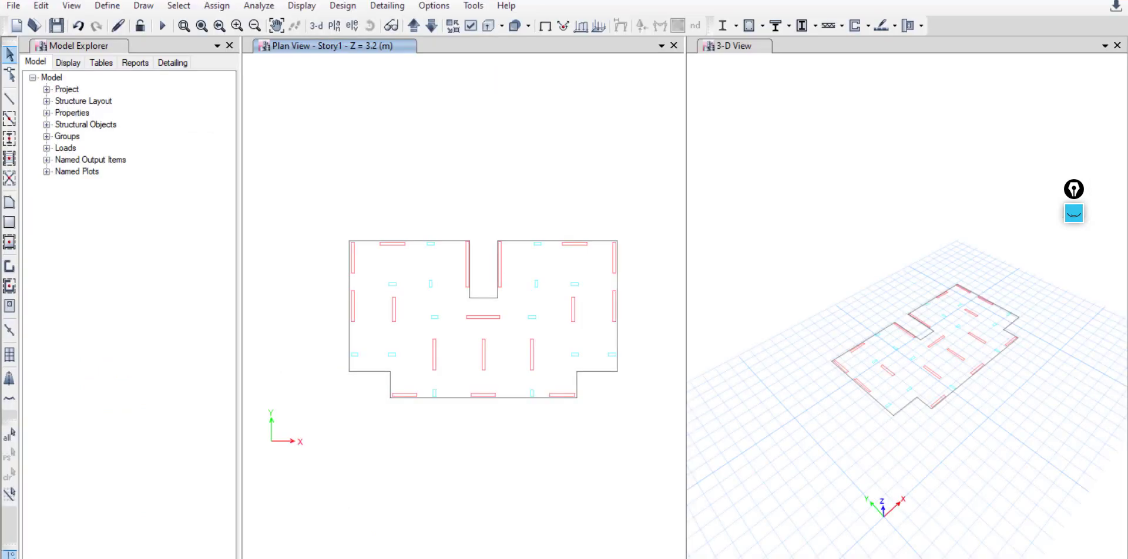
Rename the Wall1 wall section to Wall25
click(107, 7)
mouse_move(218, 59)
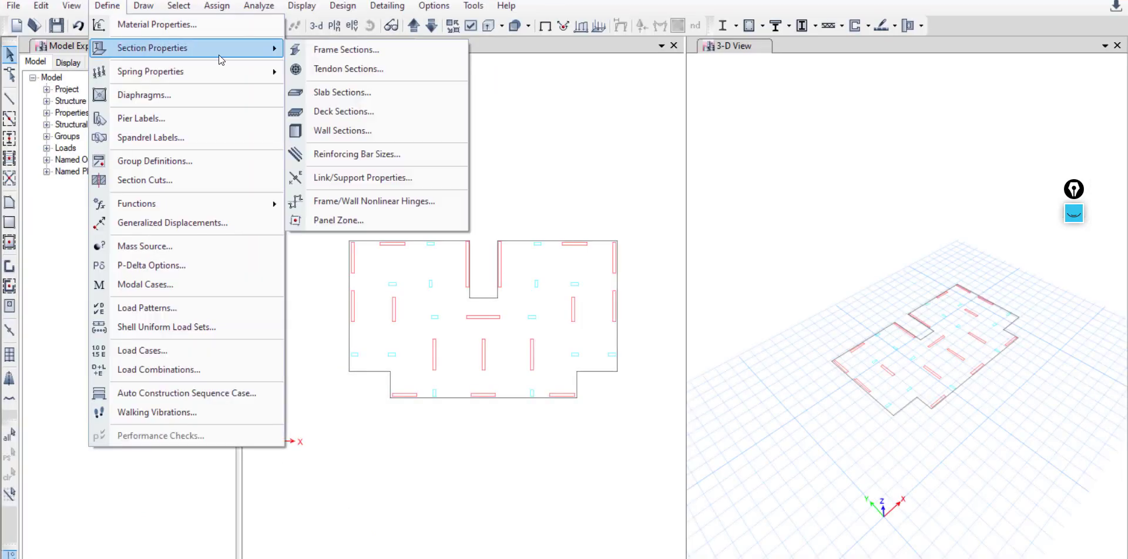
click(343, 130)
click(618, 276)
drag(594, 126, 672, 136)
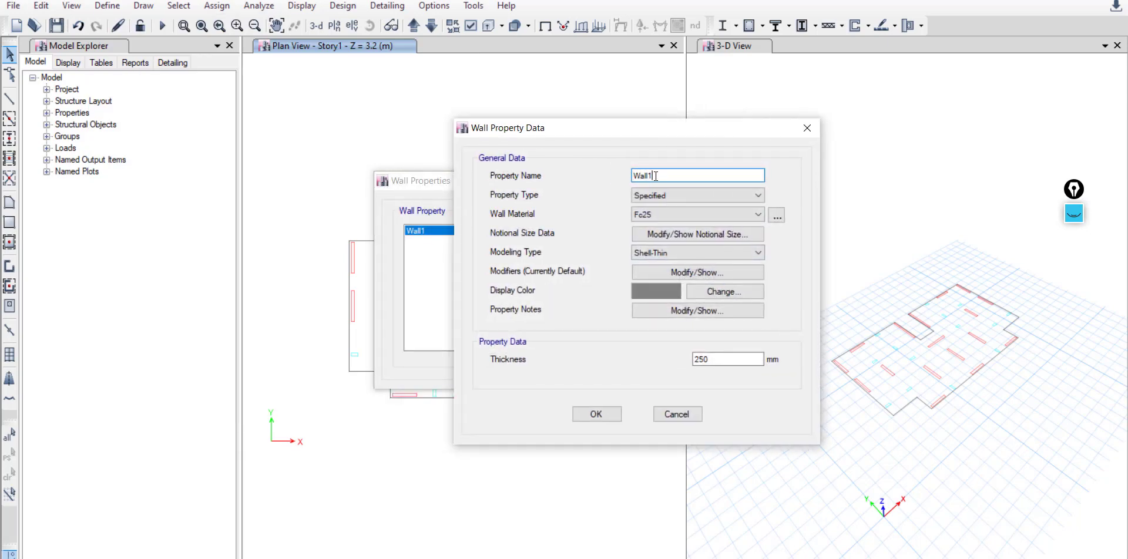
key(BackSpace)
text(25)
Set Wall25's material to Fc30 and its display colour to red
click(653, 215)
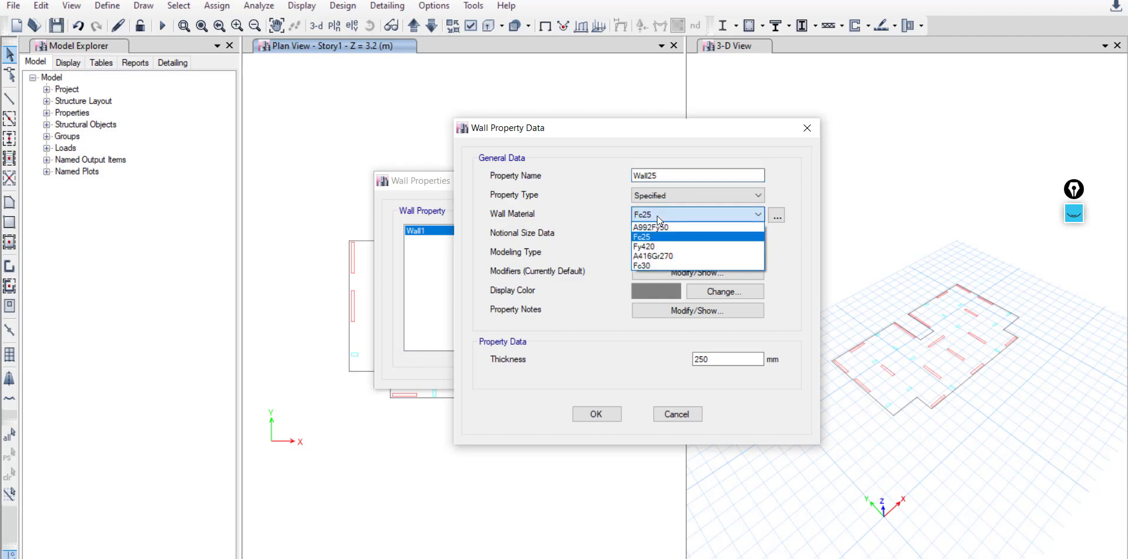
click(646, 265)
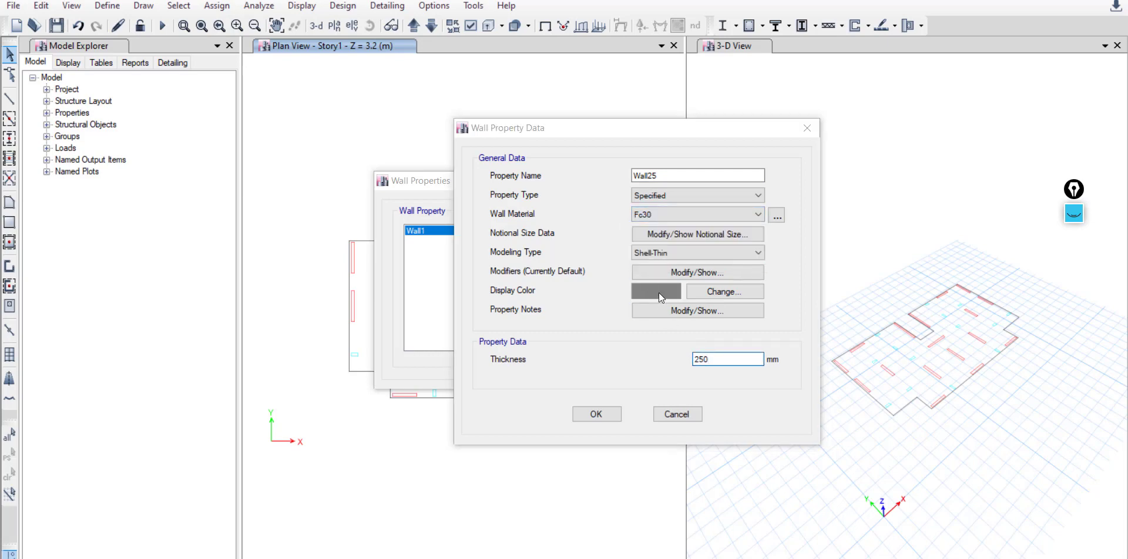
click(658, 293)
click(427, 326)
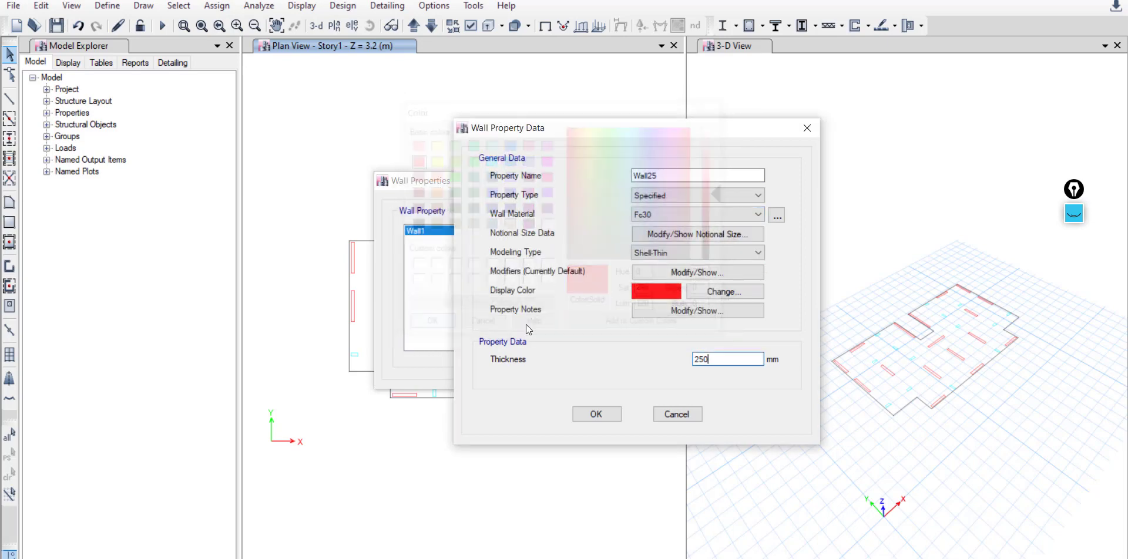
click(639, 276)
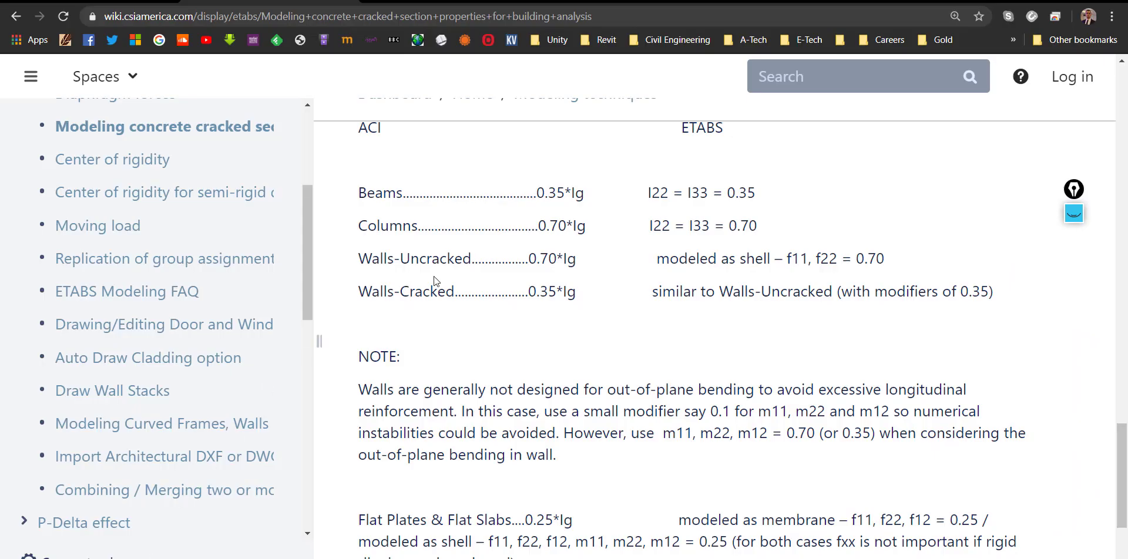
Compare the Walls-Uncracked and Walls-Cracked rows on the CSI page, noting the cracked 0.35*Ig value
scroll(438, 291, up, 1)
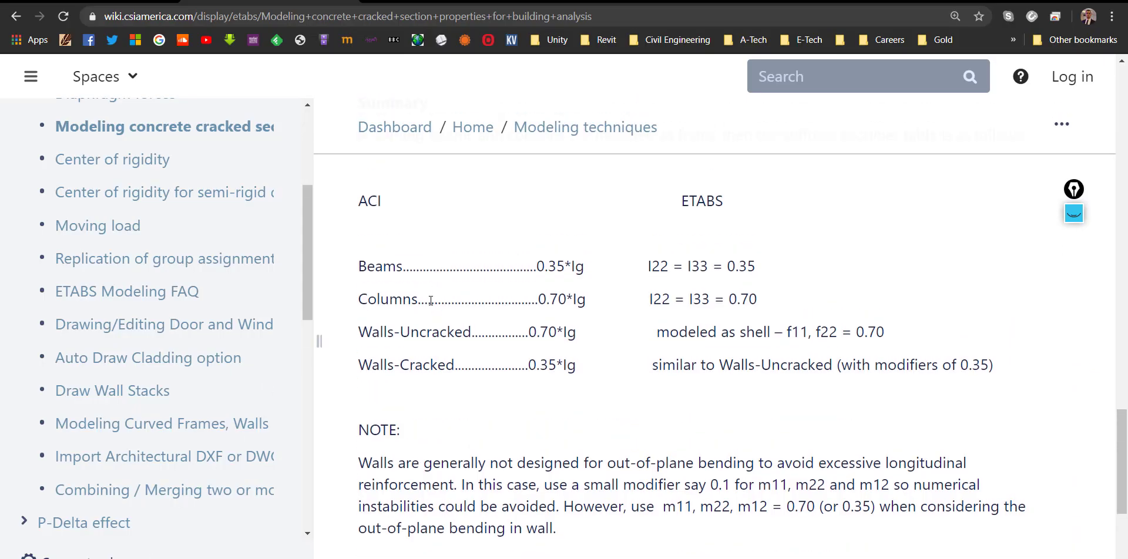
drag(362, 332, 580, 347)
click(431, 364)
drag(372, 365, 574, 369)
click(428, 336)
drag(361, 368, 582, 373)
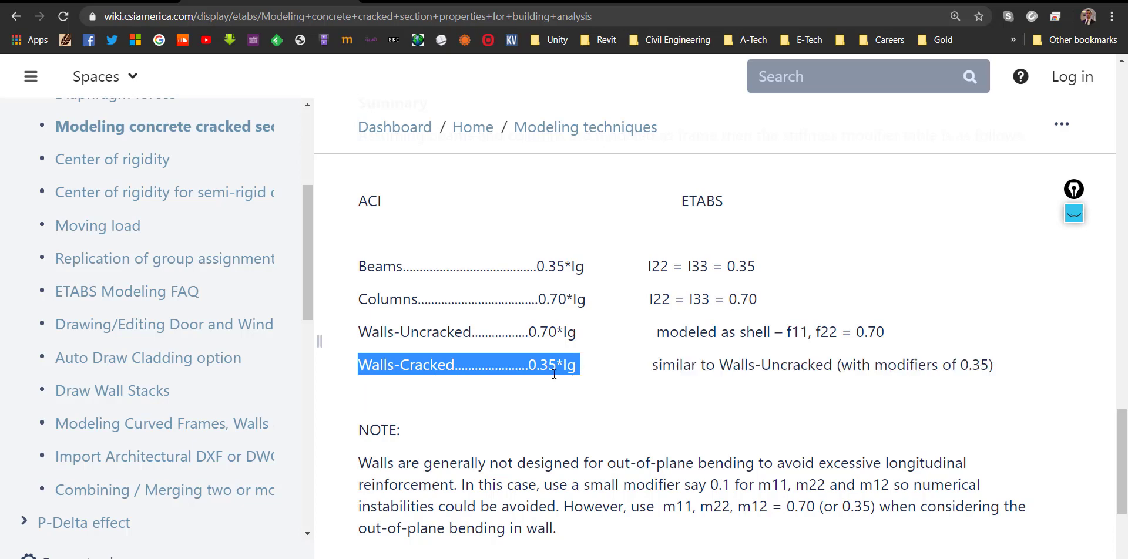
Read the shell-modelling note advising 0.1 out-of-plane modifiers for m11, m22 and m12
drag(656, 334, 763, 333)
click(740, 358)
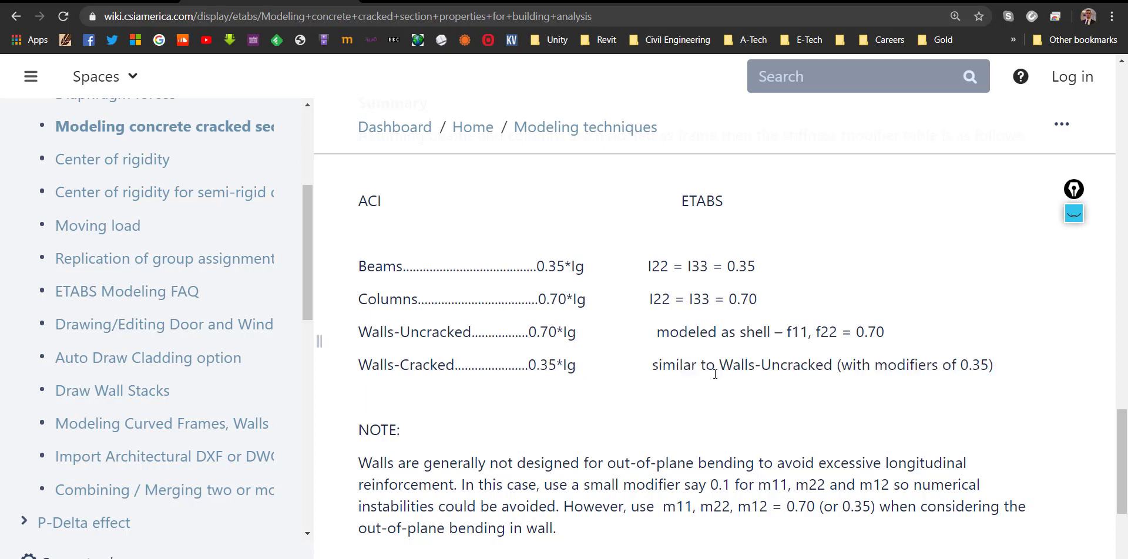
scroll(745, 361, down, 2)
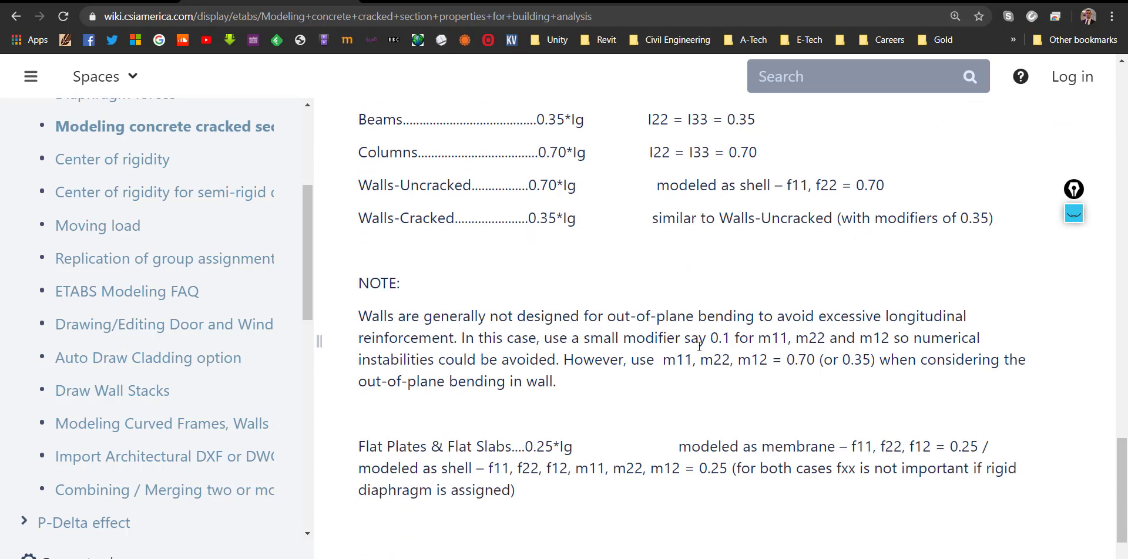
drag(698, 338, 900, 340)
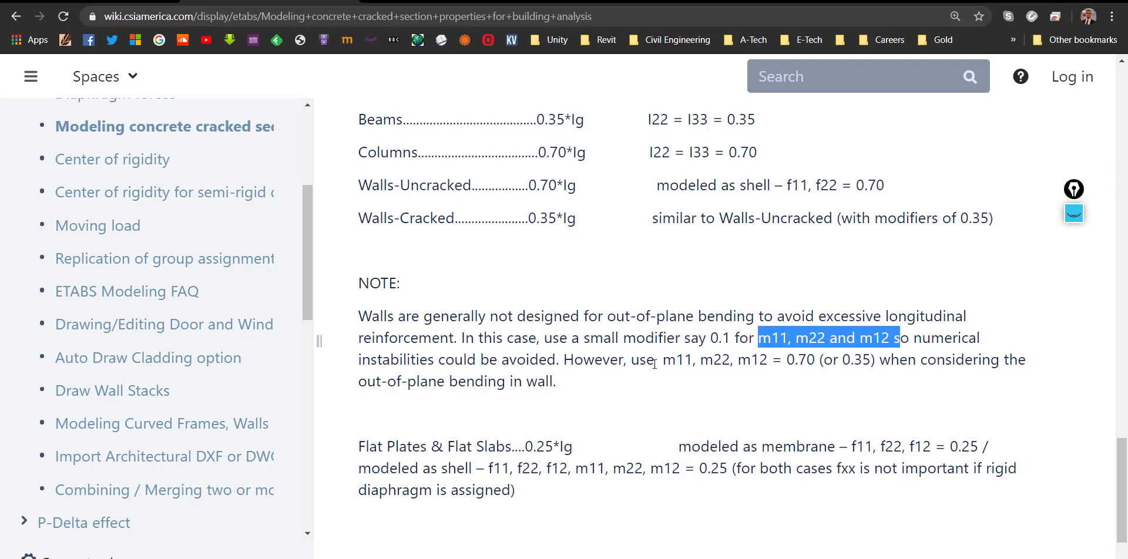
click(857, 363)
scroll(829, 434, up, 1)
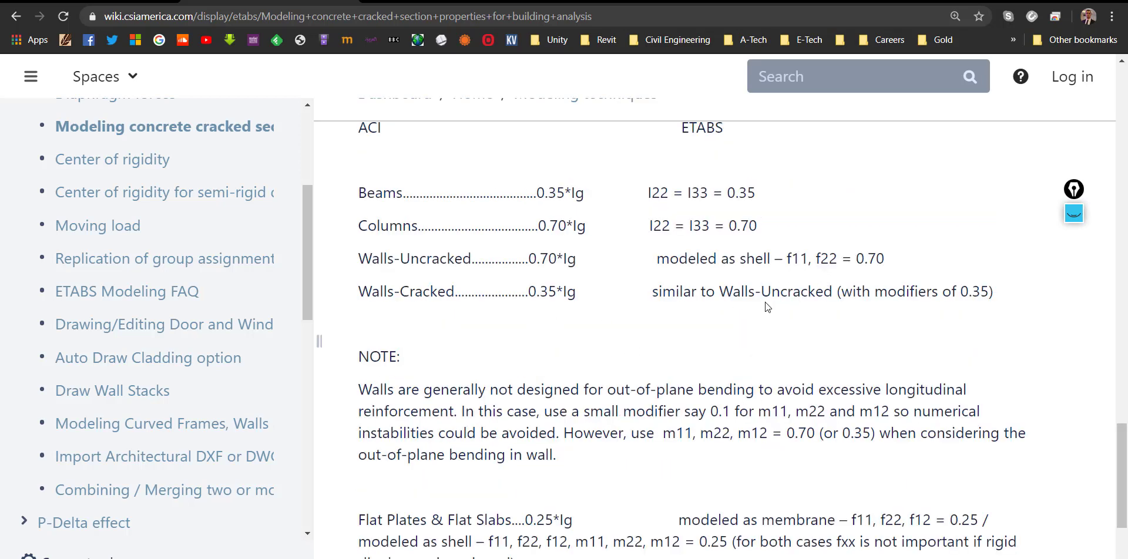
Set Wall25's membrane modifiers f11, f22 and f12 to 0.35
key(alt+Tab)
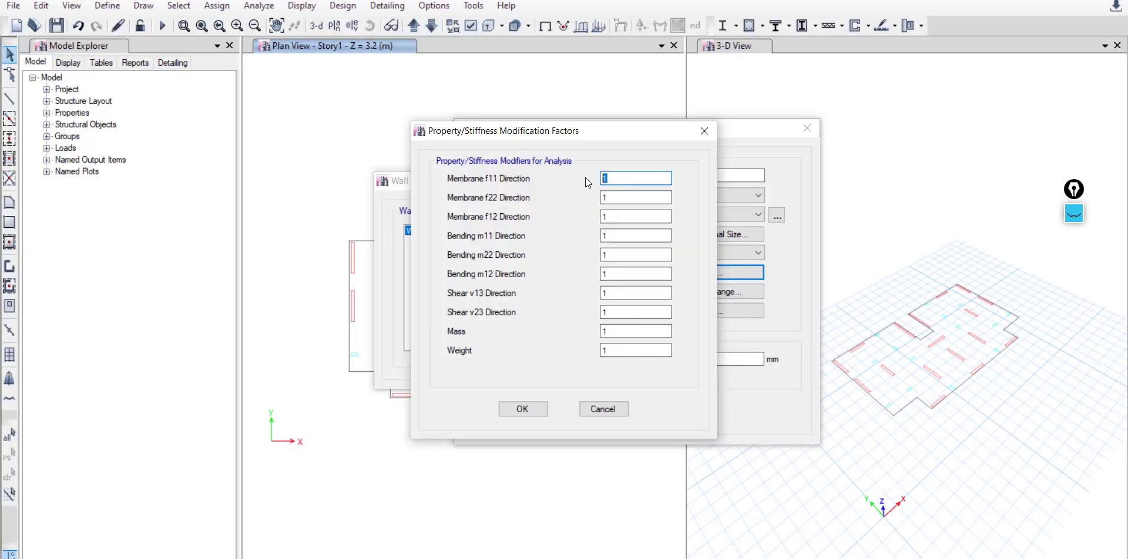
text(.35)
key(Tab)
key(shift+Tab)
key(ctrl+c)
double_click(626, 198)
key(ctrl+v)
double_click(622, 216)
key(ctrl+v)
Set the bending modifiers m11, m22 and m12 to 0.35 and confirm the wall modifiers
double_click(622, 234)
key(ctrl+v)
double_click(623, 255)
key(ctrl+v)
double_click(623, 274)
key(ctrl+v)
click(542, 414)
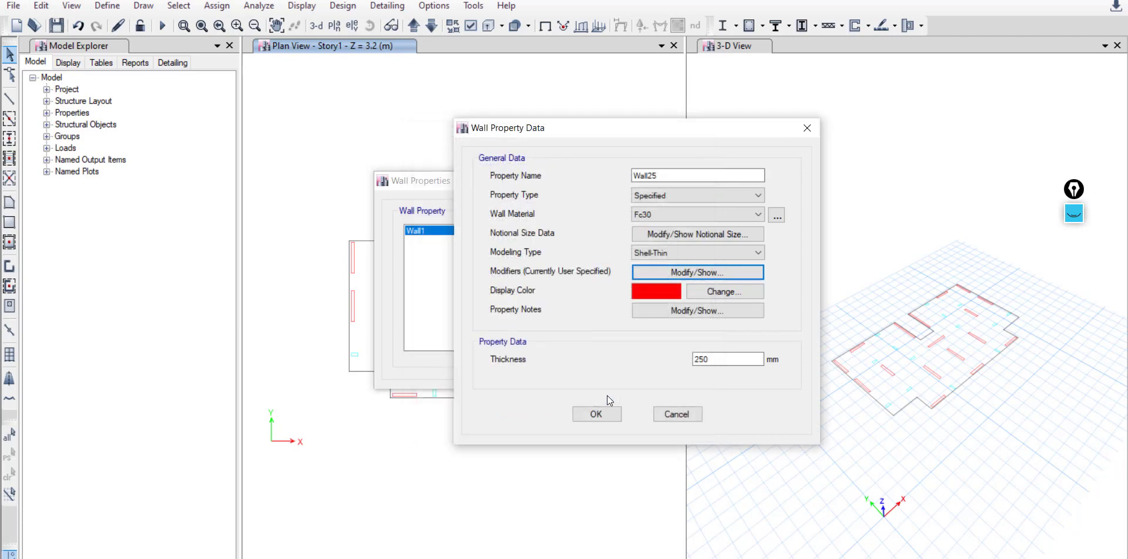